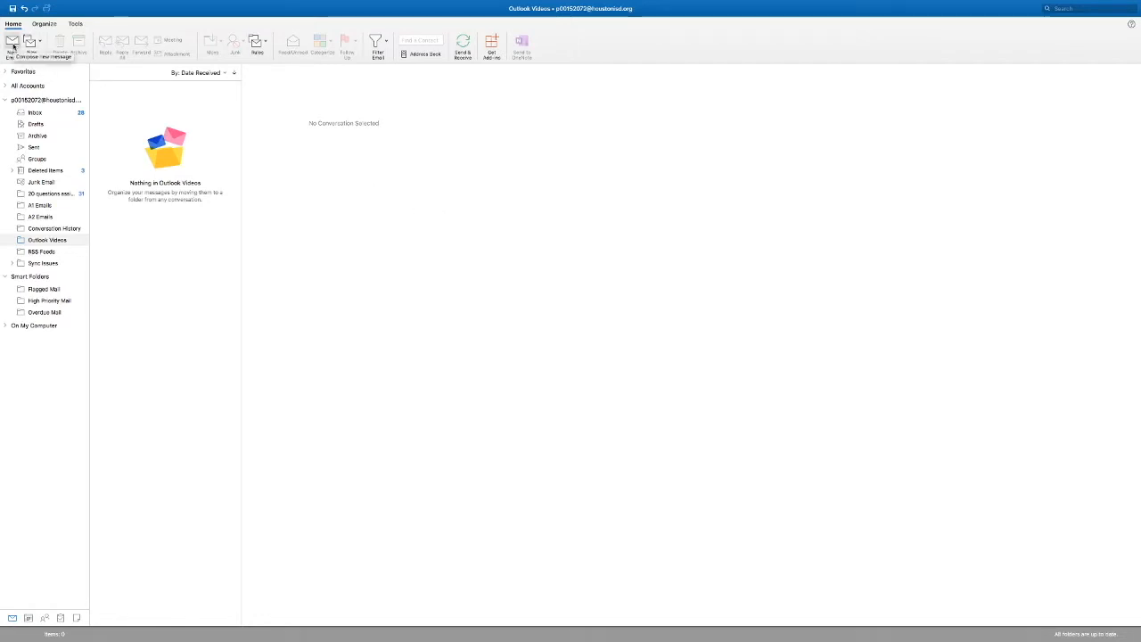
Step: Start a new email, open its signature settings and rename the Formal signature as Eastwood
{"action": "left_click", "coordinate": [13, 43]}
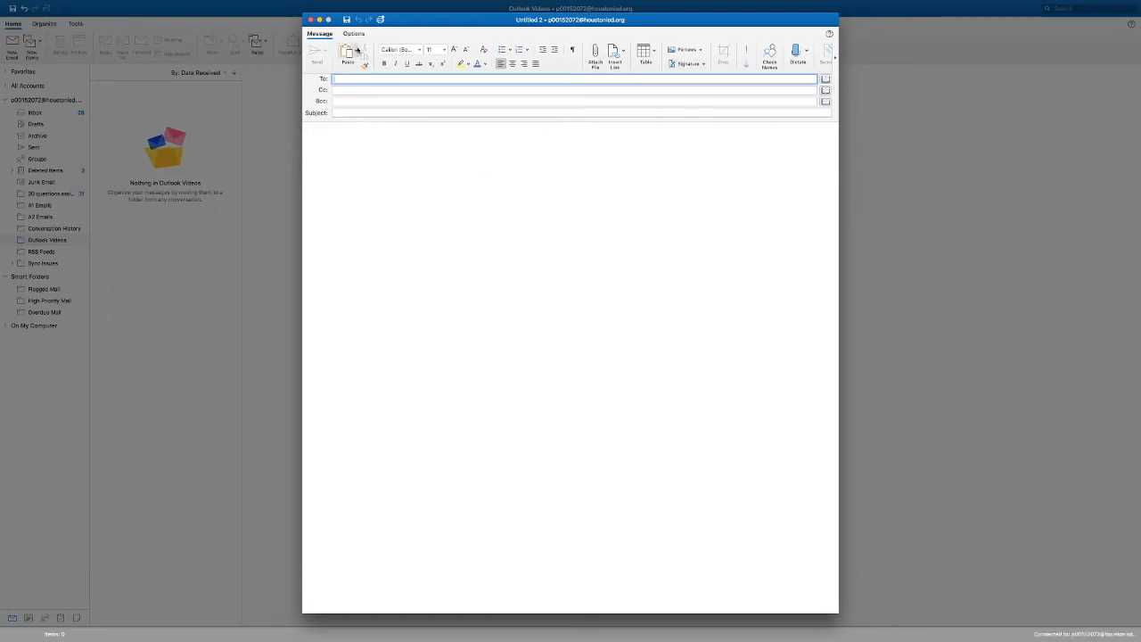
{"action": "left_click", "coordinate": [697, 65]}
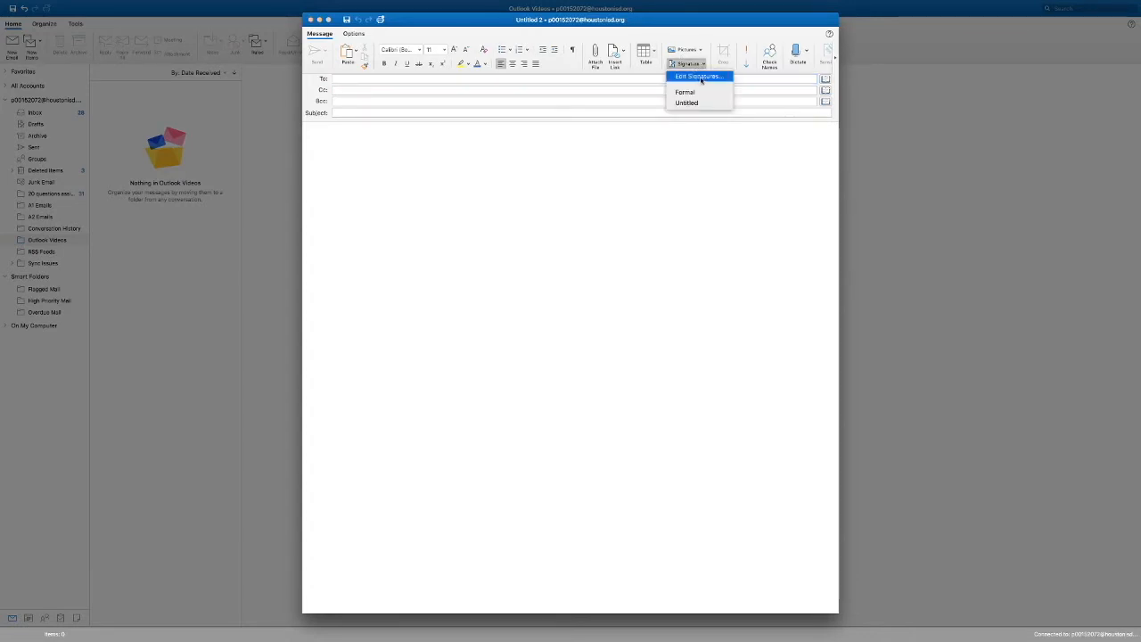
{"action": "left_click", "coordinate": [700, 77]}
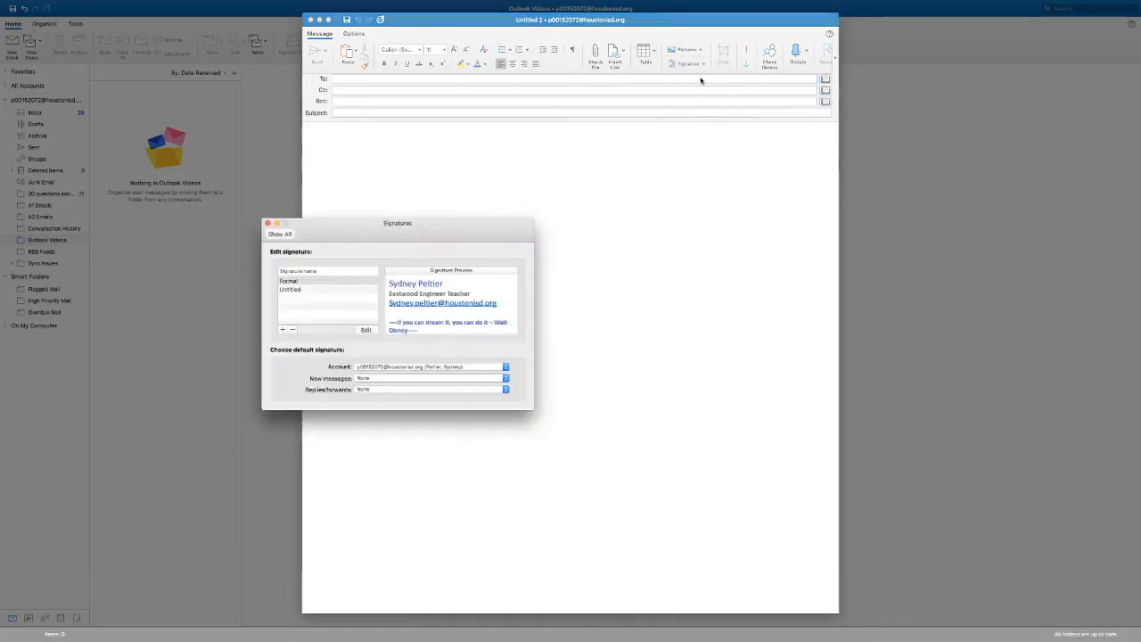
{"action": "double_click", "coordinate": [291, 281]}
{"action": "type", "text": "East"}
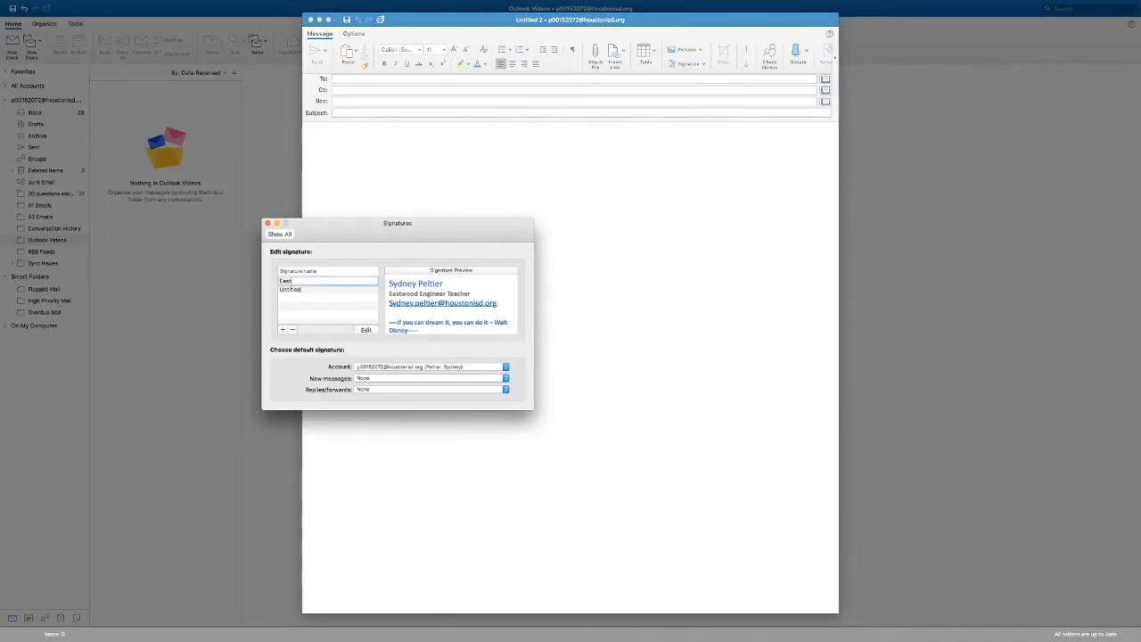
{"action": "type", "text": "wood"}
Step: Edit the Eastwood signature's job title line to read "Eastwood Academy Engineering Teacher"
{"action": "left_click", "coordinate": [366, 331]}
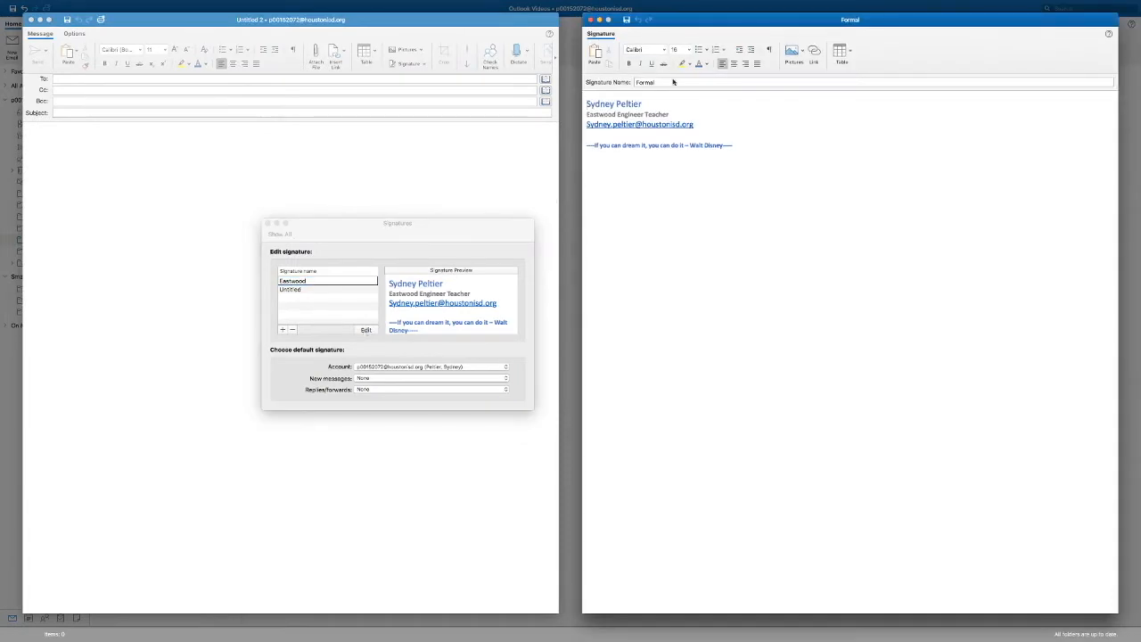
{"action": "left_click", "coordinate": [618, 115]}
{"action": "type", "text": "Academy"}
{"action": "left_click", "coordinate": [671, 114]}
{"action": "type", "text": "ing"}
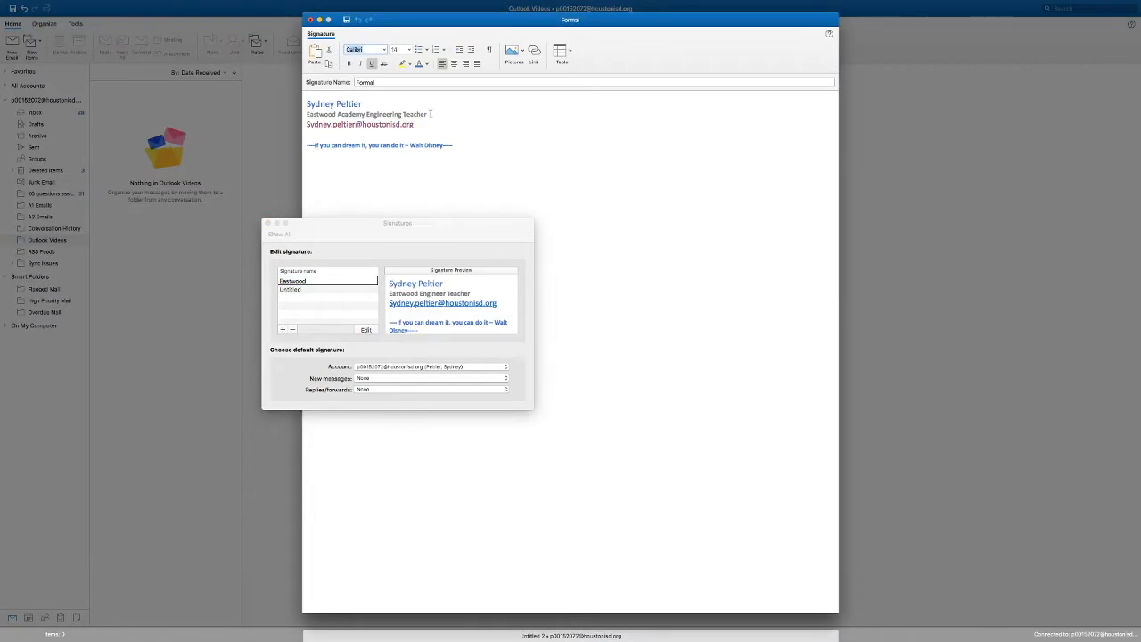
{"action": "left_click", "coordinate": [430, 115]}
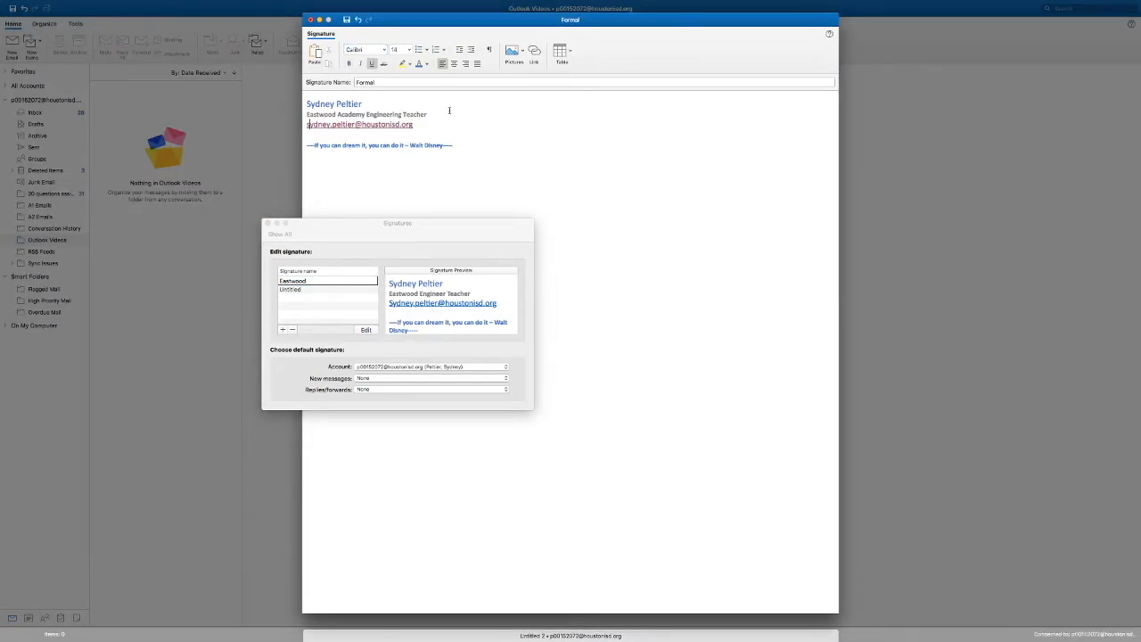
Step: Insert the Eastwood JPG picture from the Desktop folder into the signature
{"action": "left_click", "coordinate": [521, 52]}
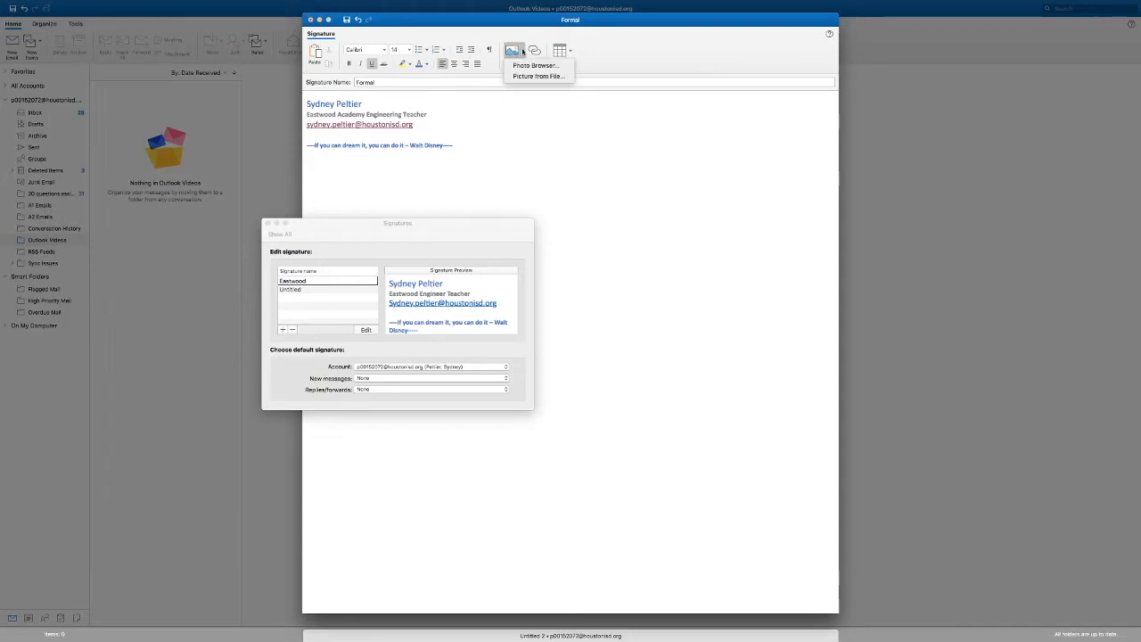
{"action": "left_click", "coordinate": [527, 77]}
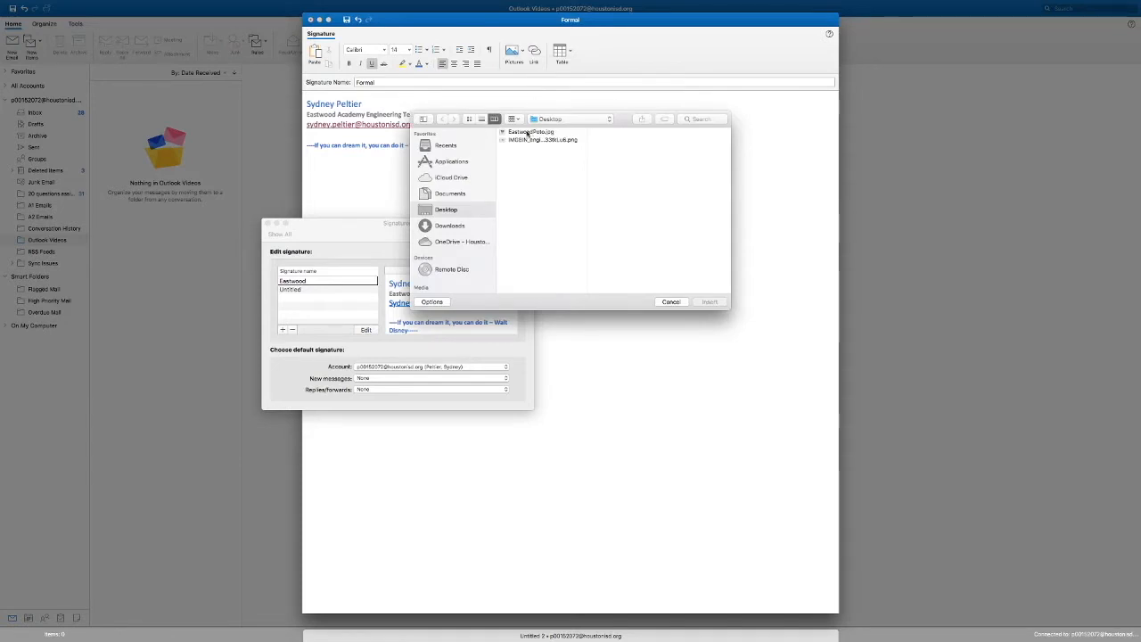
{"action": "left_click", "coordinate": [532, 132]}
{"action": "left_click", "coordinate": [709, 302]}
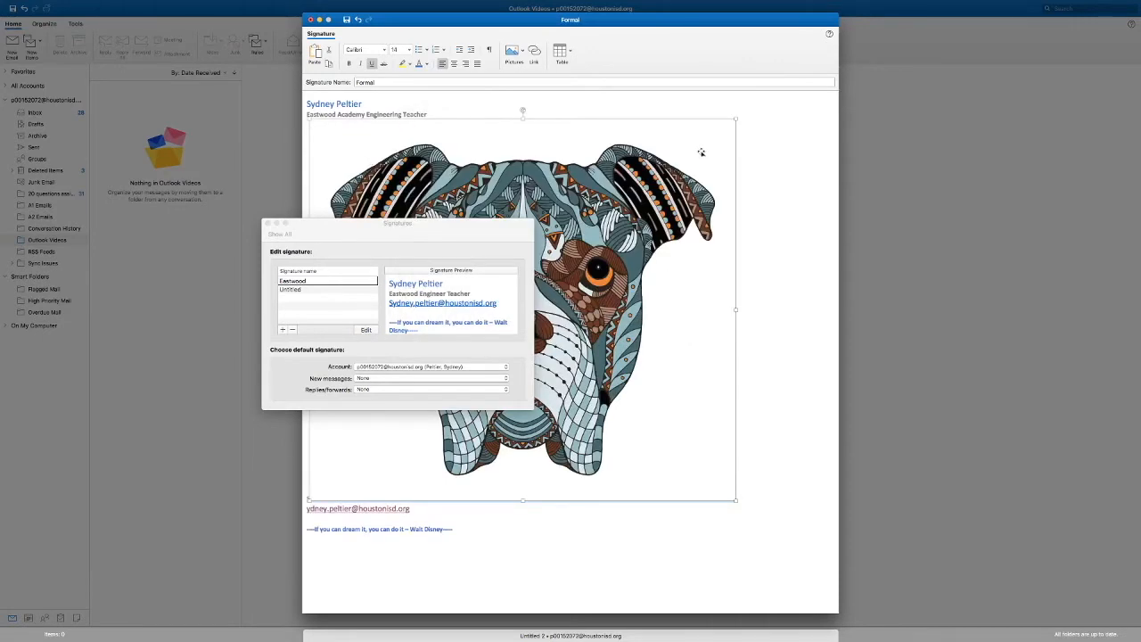
Step: Shrink the dog picture to a small logo below the quote, adding a blank line before it and dashes above the name
{"action": "left_click_drag", "start_coordinate": [736, 119], "coordinate": [426, 236]}
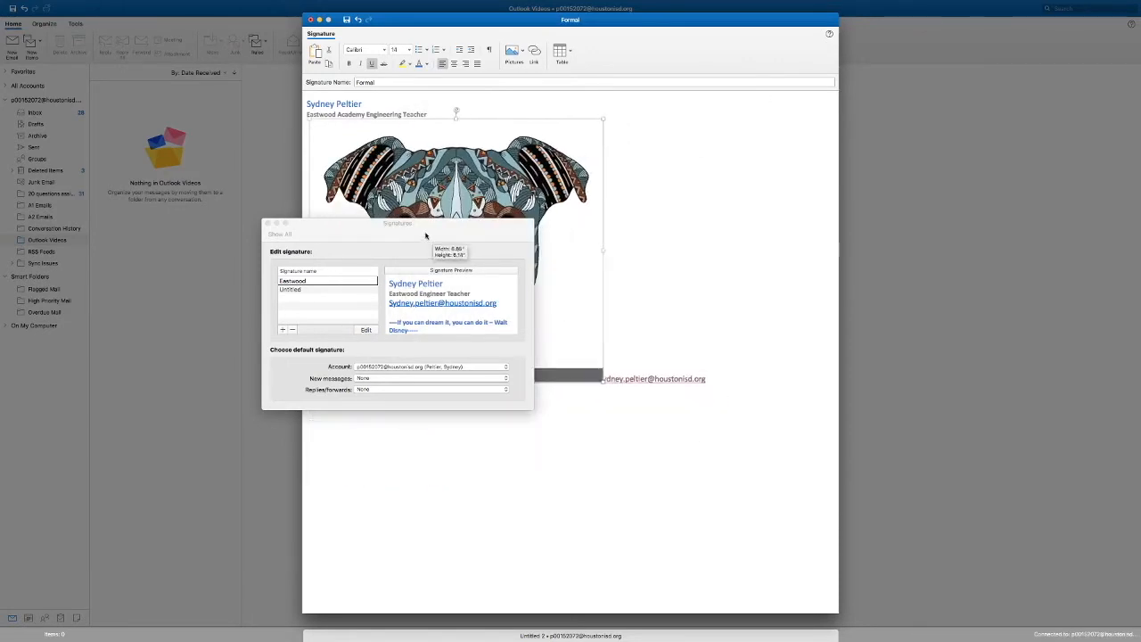
{"action": "left_click_drag", "start_coordinate": [604, 119], "coordinate": [546, 118]}
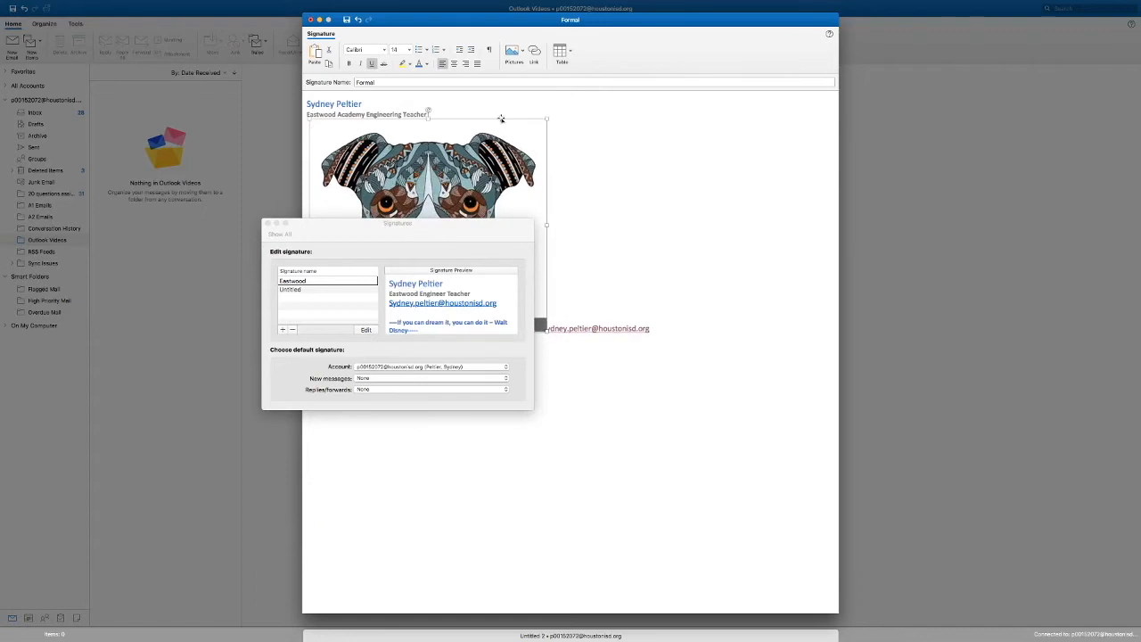
{"action": "left_click_drag", "start_coordinate": [461, 235], "coordinate": [923, 166]}
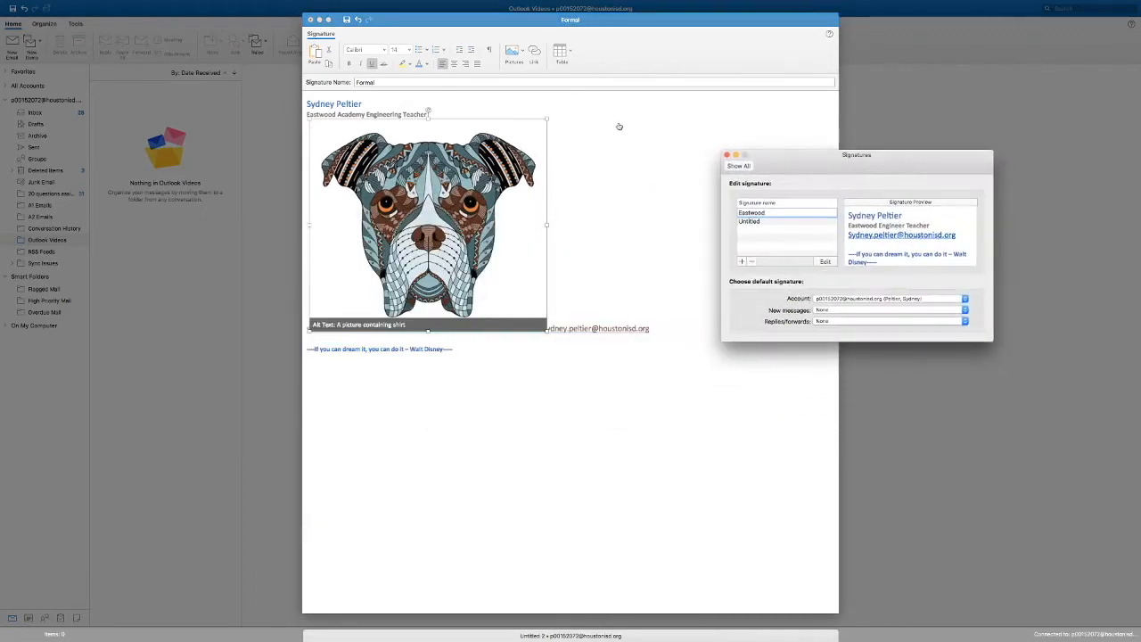
{"action": "left_click", "coordinate": [548, 117]}
{"action": "left_click_drag", "start_coordinate": [546, 118], "coordinate": [360, 211]}
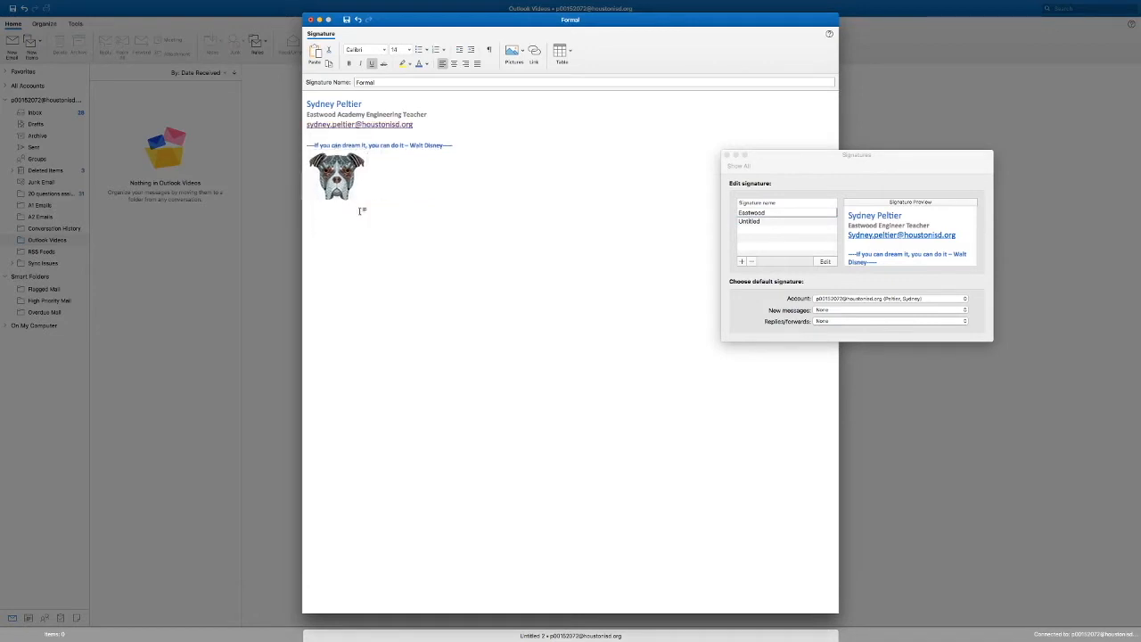
{"action": "left_click", "coordinate": [456, 142]}
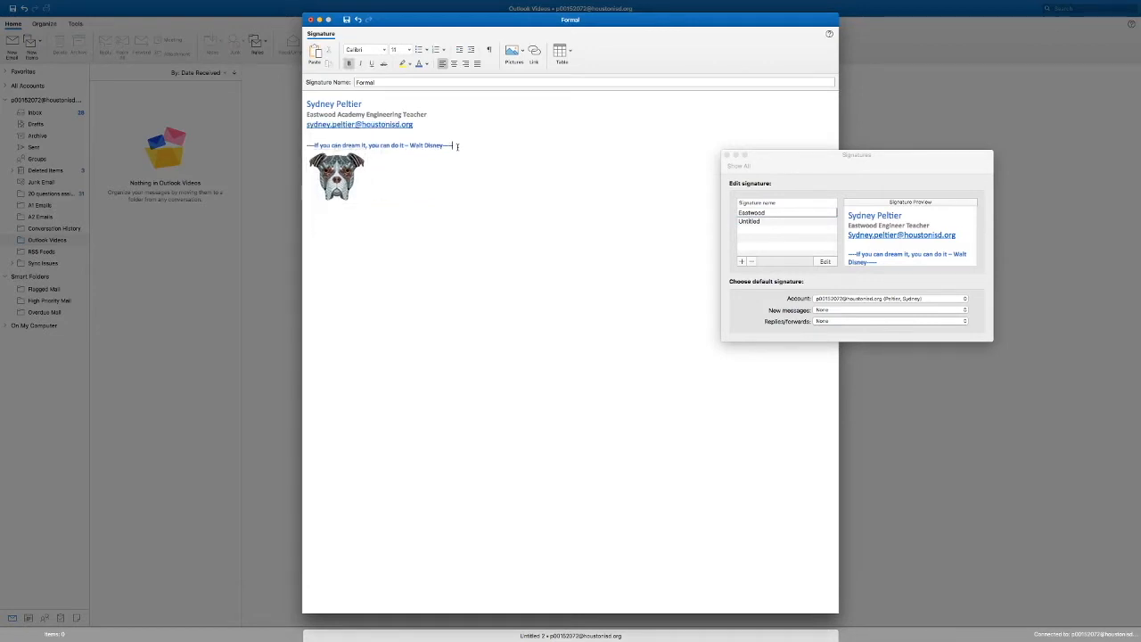
{"action": "key", "text": "Return"}
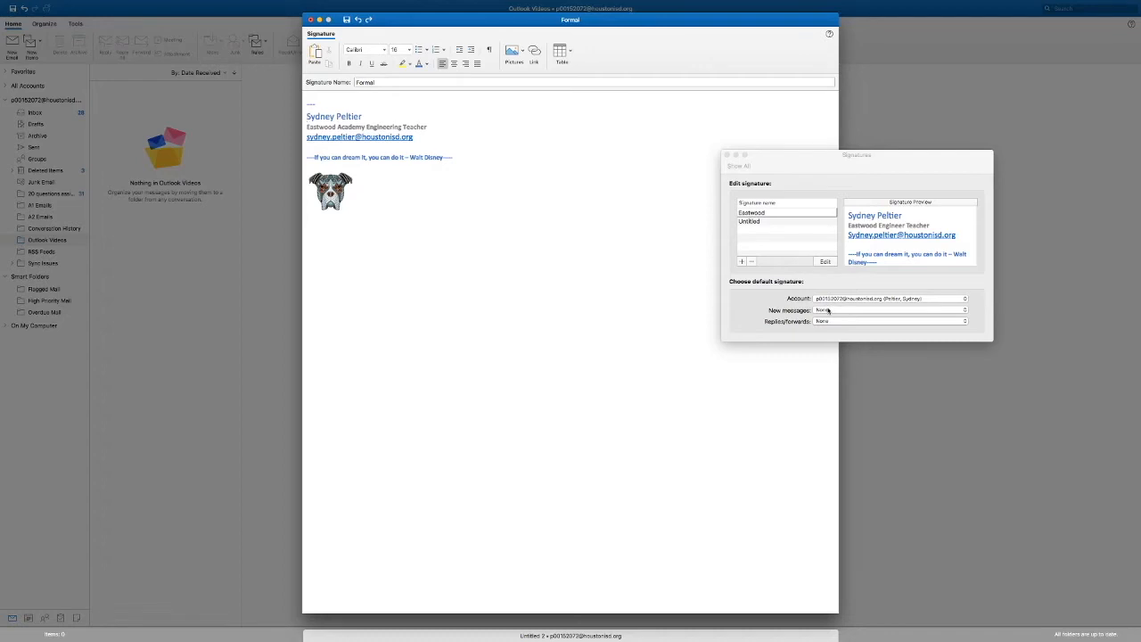
Step: Make the edited signature, listed as Formal, the default for new messages and save the signature
{"action": "left_click", "coordinate": [839, 312]}
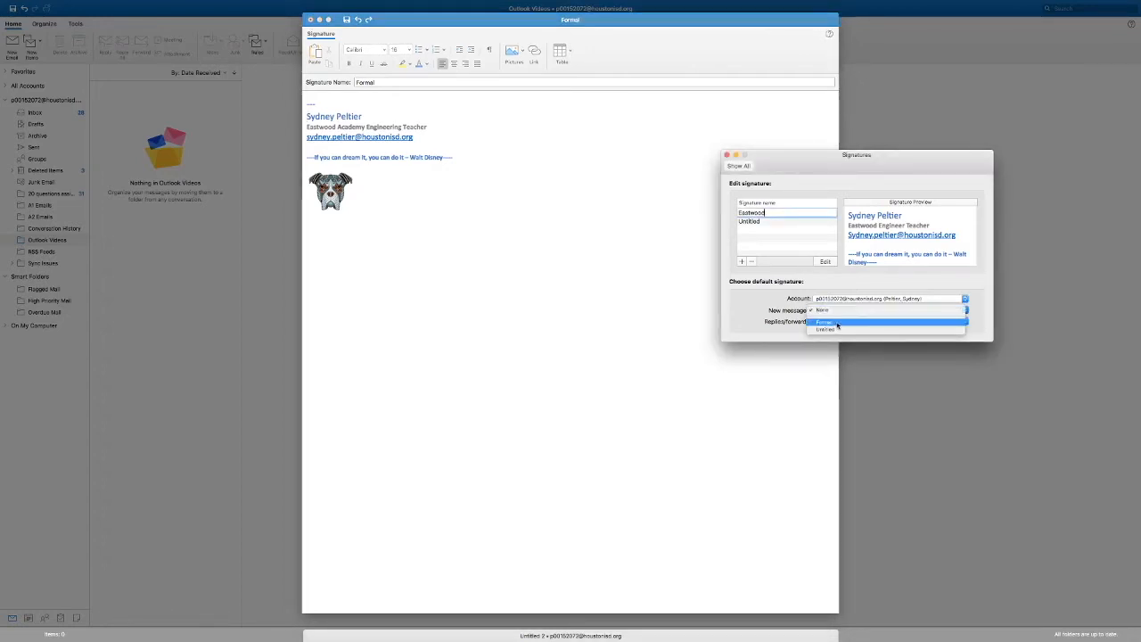
{"action": "left_click", "coordinate": [837, 325]}
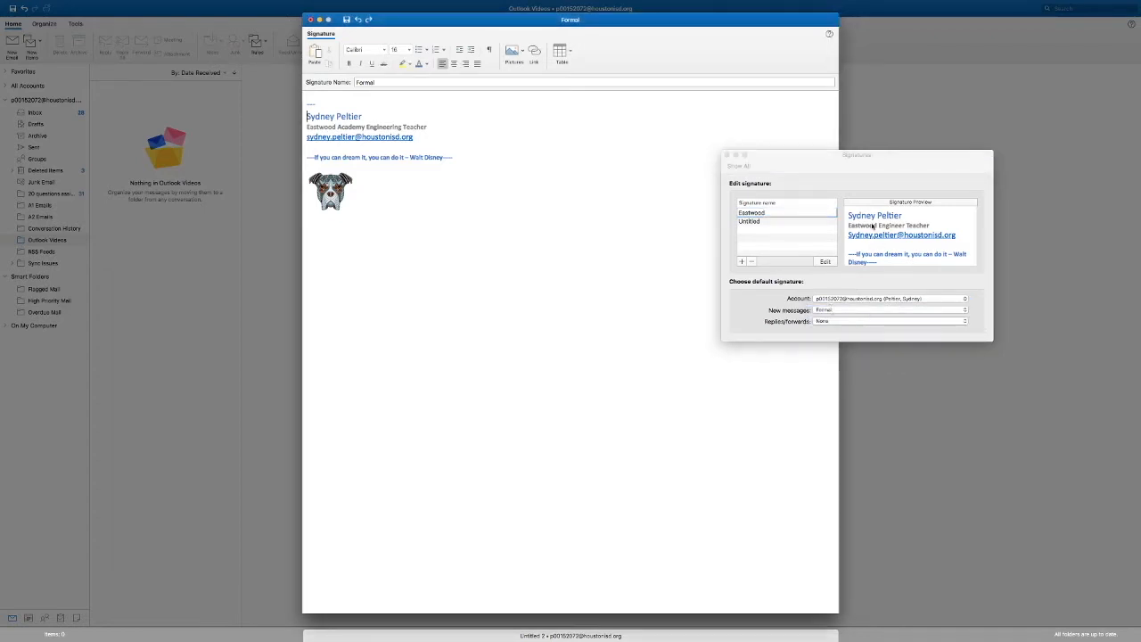
{"action": "left_click", "coordinate": [807, 212]}
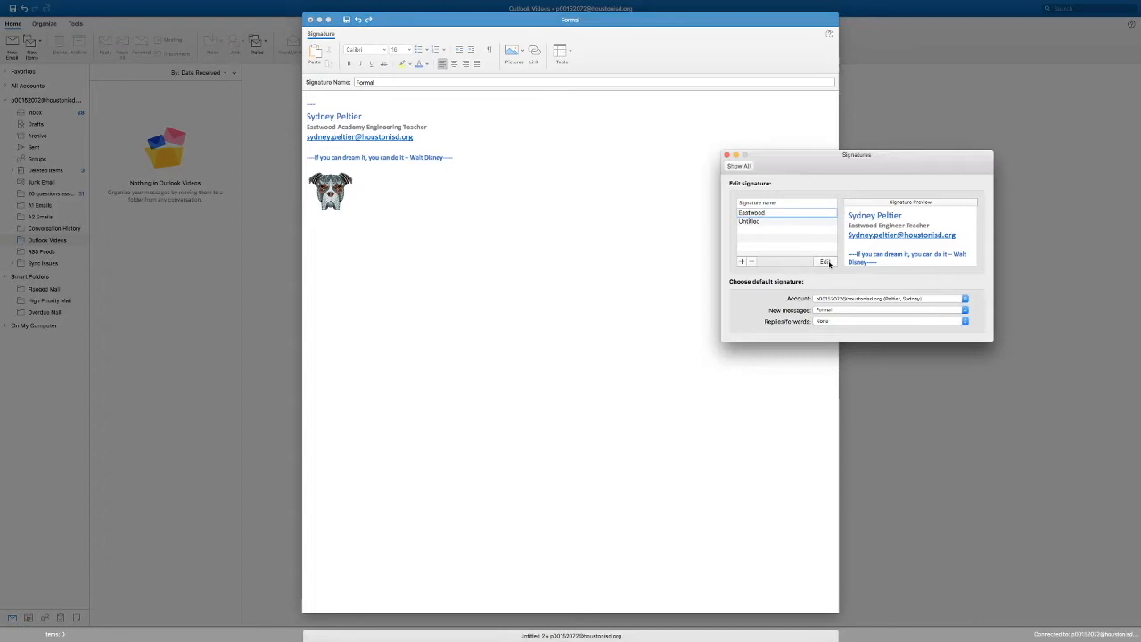
{"action": "left_click", "coordinate": [825, 262]}
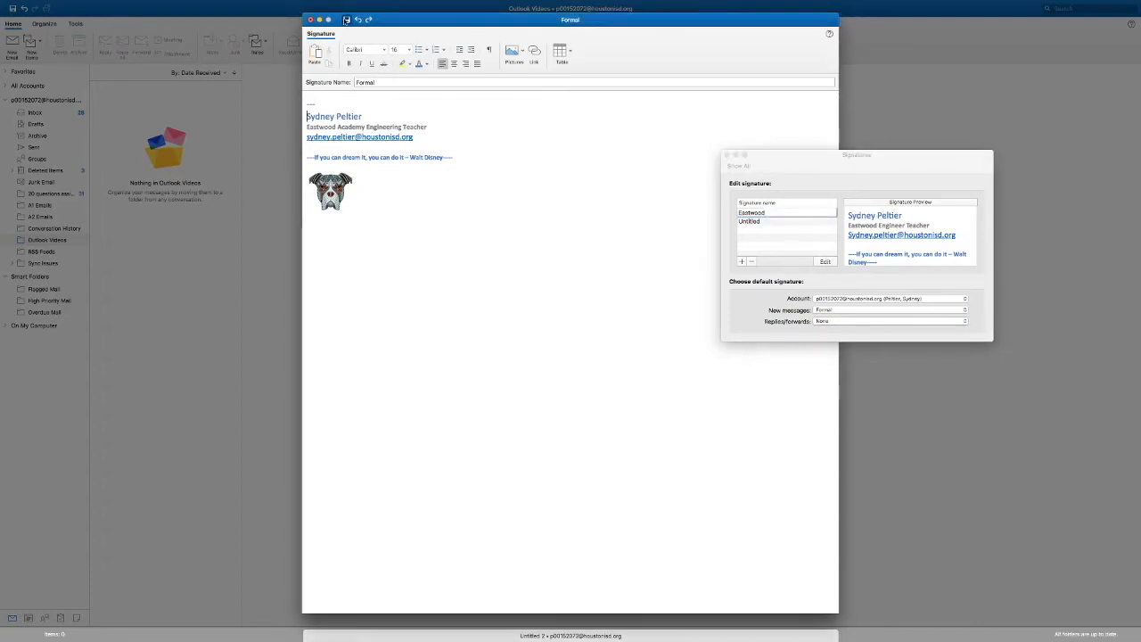
{"action": "left_click", "coordinate": [347, 20]}
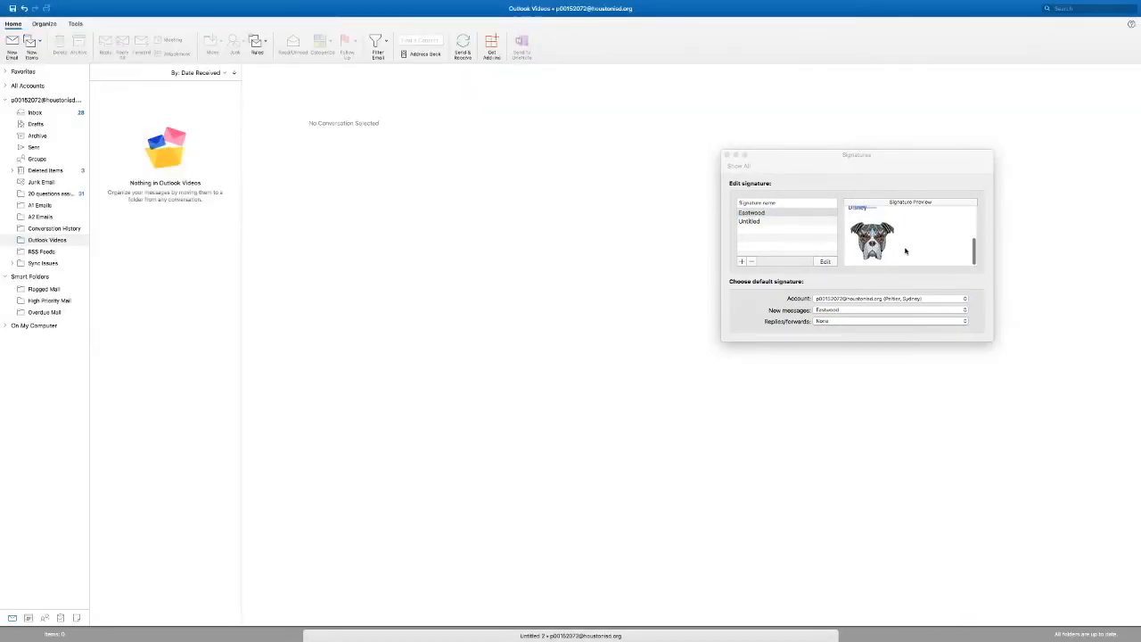
{"action": "scroll", "coordinate": [906, 251], "scroll_direction": "up", "scroll_amount": 5}
{"action": "scroll", "coordinate": [906, 250], "scroll_direction": "up", "scroll_amount": 2}
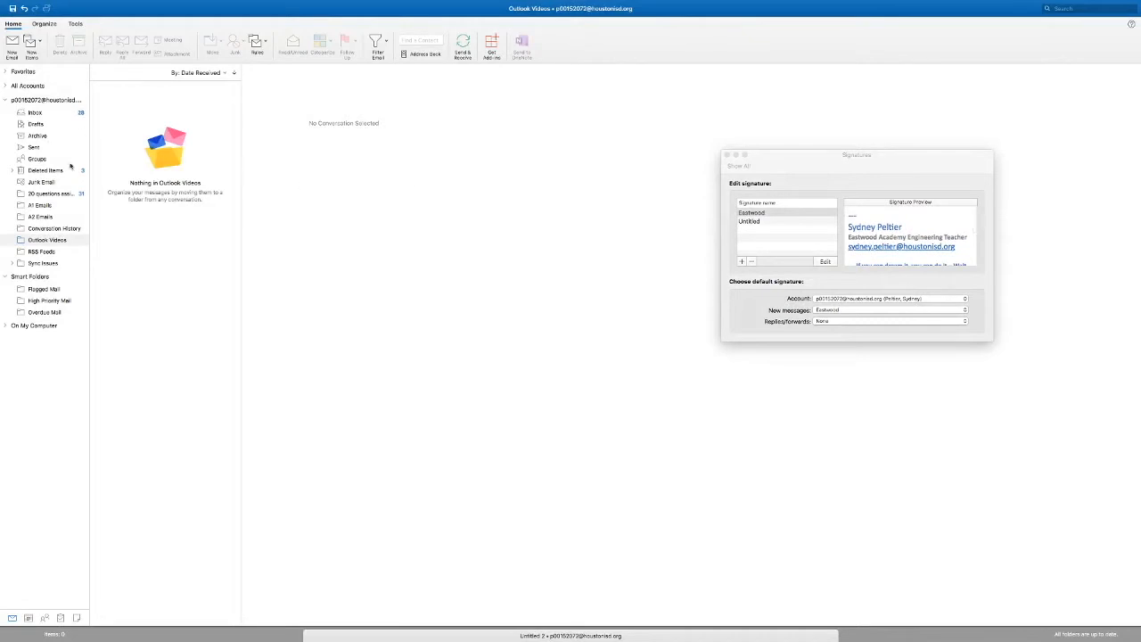
Step: Create a new email with the two recipients' addresses in Cc and the subject "Test", closing the signature settings
{"action": "left_click", "coordinate": [13, 44]}
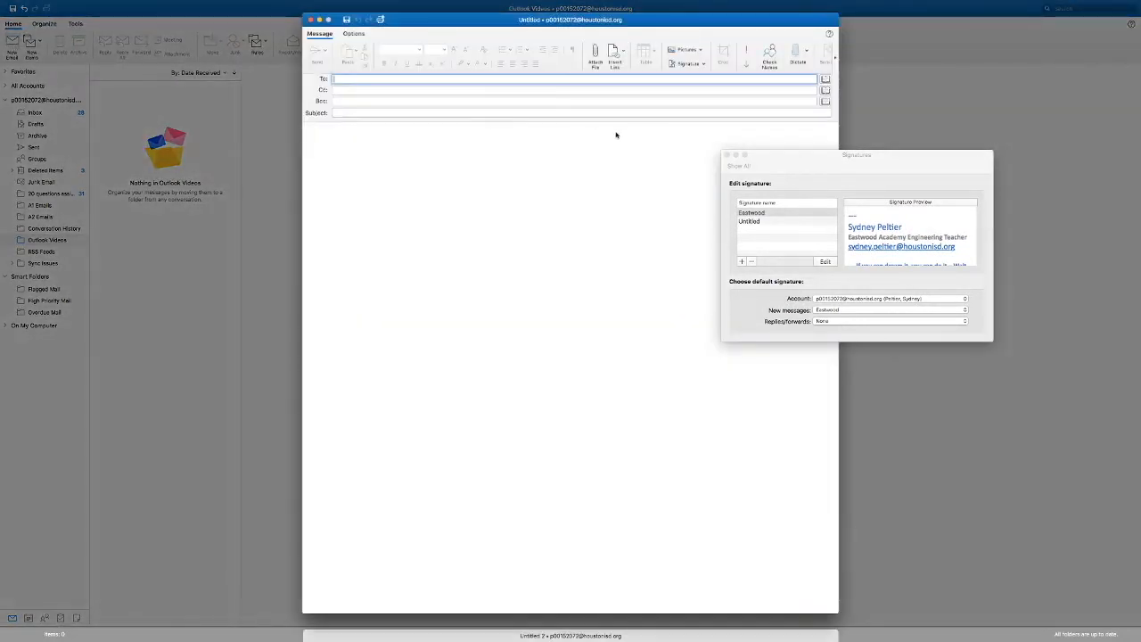
{"action": "left_click", "coordinate": [727, 156]}
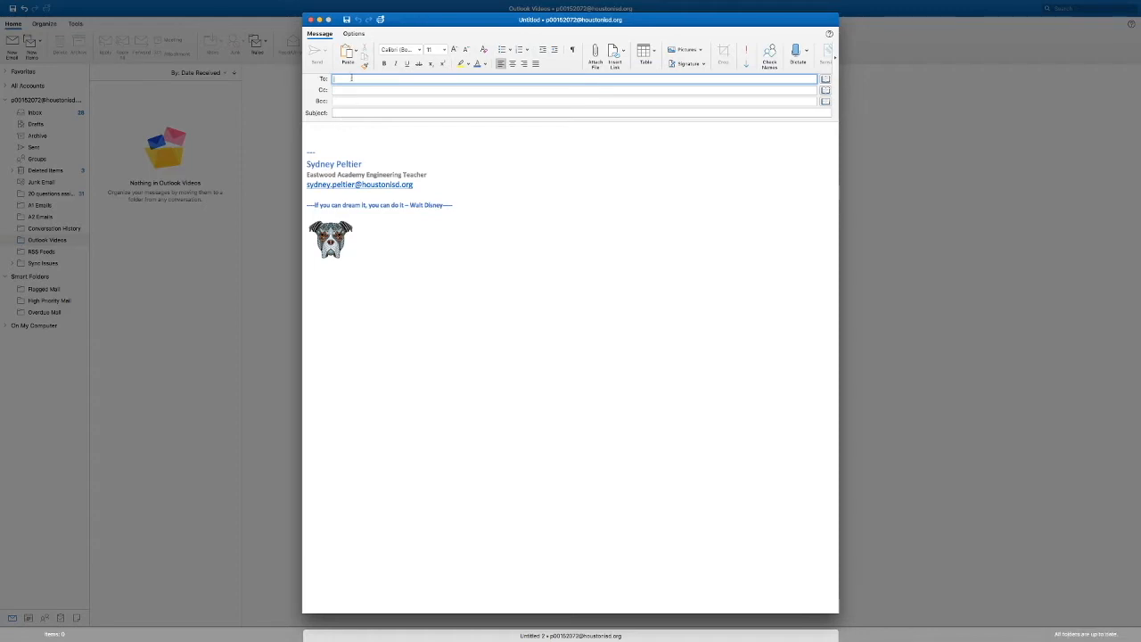
{"action": "left_click", "coordinate": [351, 91]}
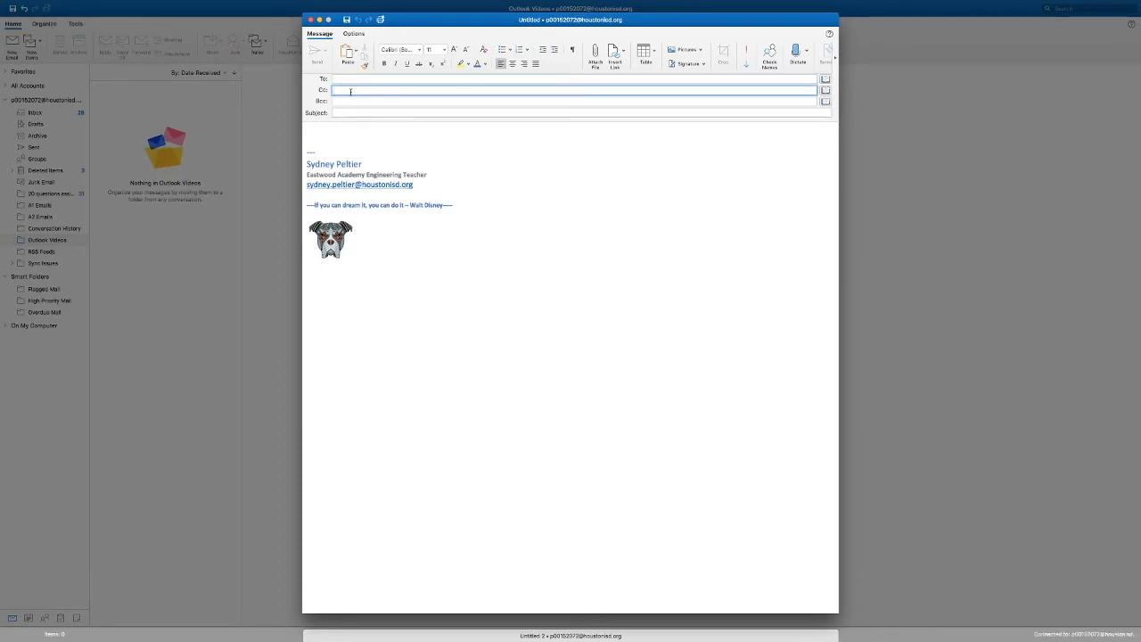
{"action": "type", "text": "sy"}
{"action": "left_click", "coordinate": [356, 133]}
{"action": "left_click", "coordinate": [354, 112]}
{"action": "type", "text": "Test"}
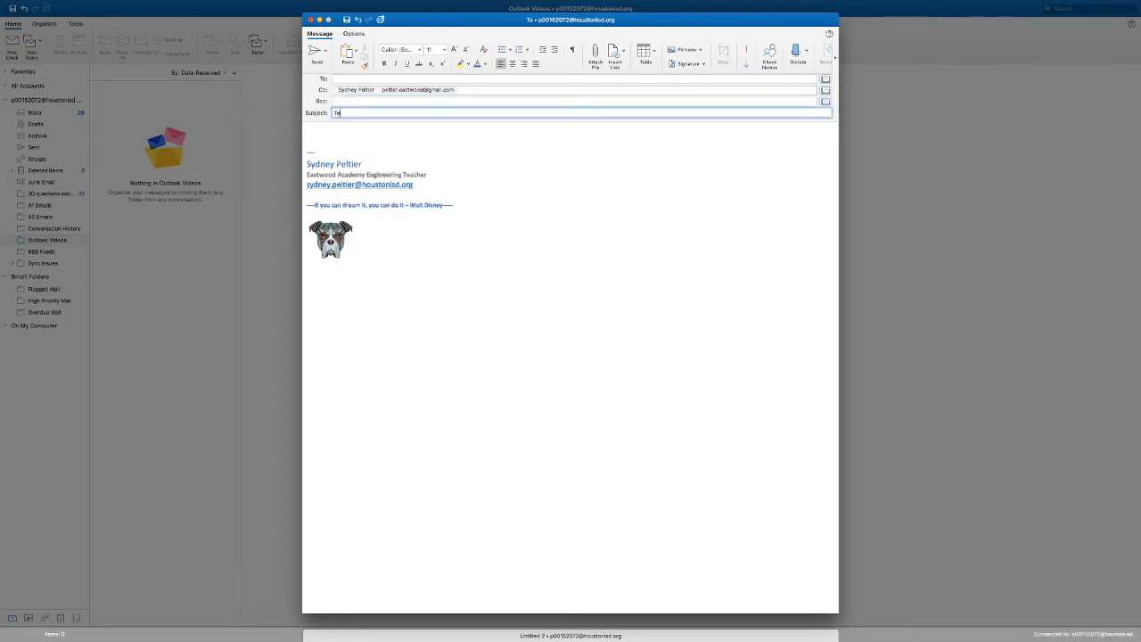
Step: Write the body lines "Hello!", "This is a test" and "Thank you" above the signature and send the email
{"action": "left_click", "coordinate": [331, 128]}
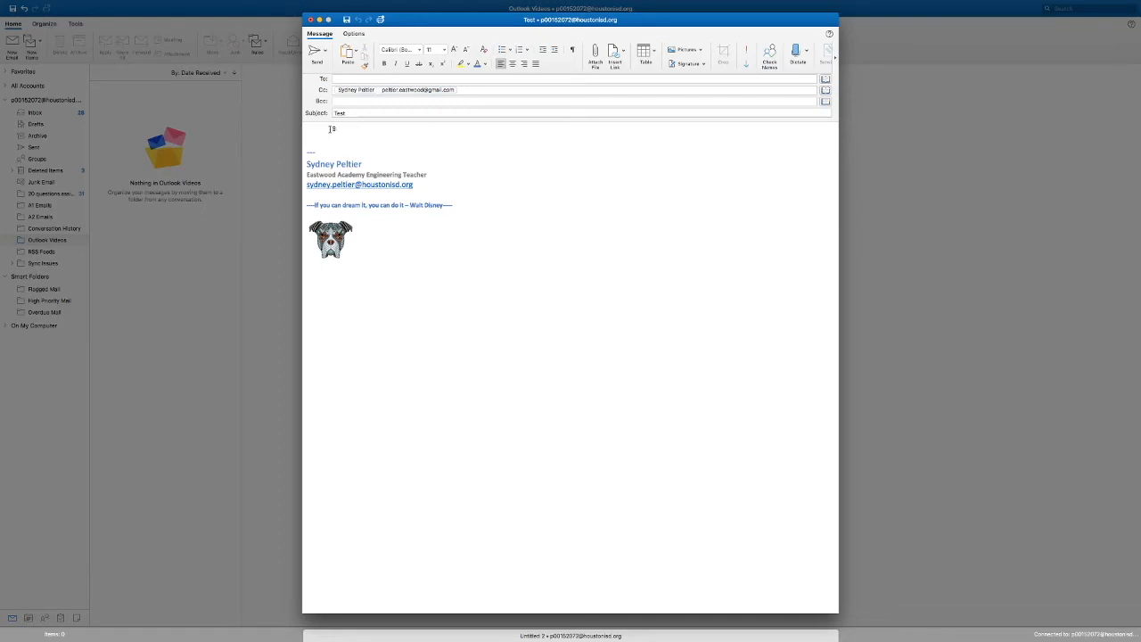
{"action": "type", "text": "Hello!"}
{"action": "key", "text": "Return"}
{"action": "type", "text": "TH"}
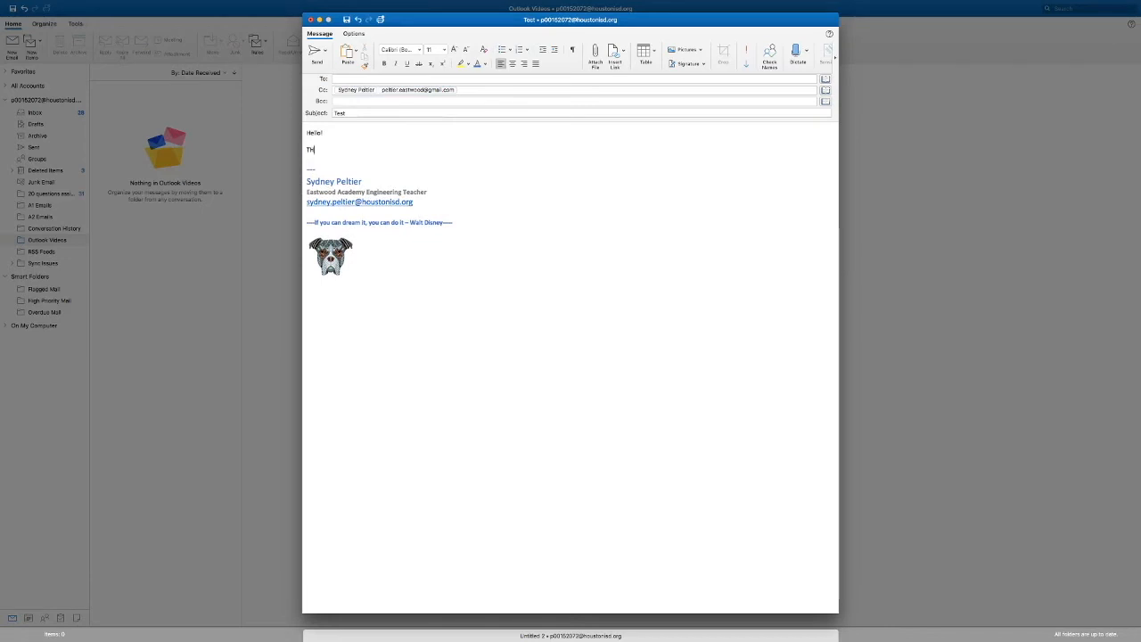
{"action": "type", "text": "is is a test"}
{"action": "key", "text": "Return"}
{"action": "type", "text": "Thanks"}
{"action": "key", "text": "BackSpace"}
{"action": "type", "text": "you"}
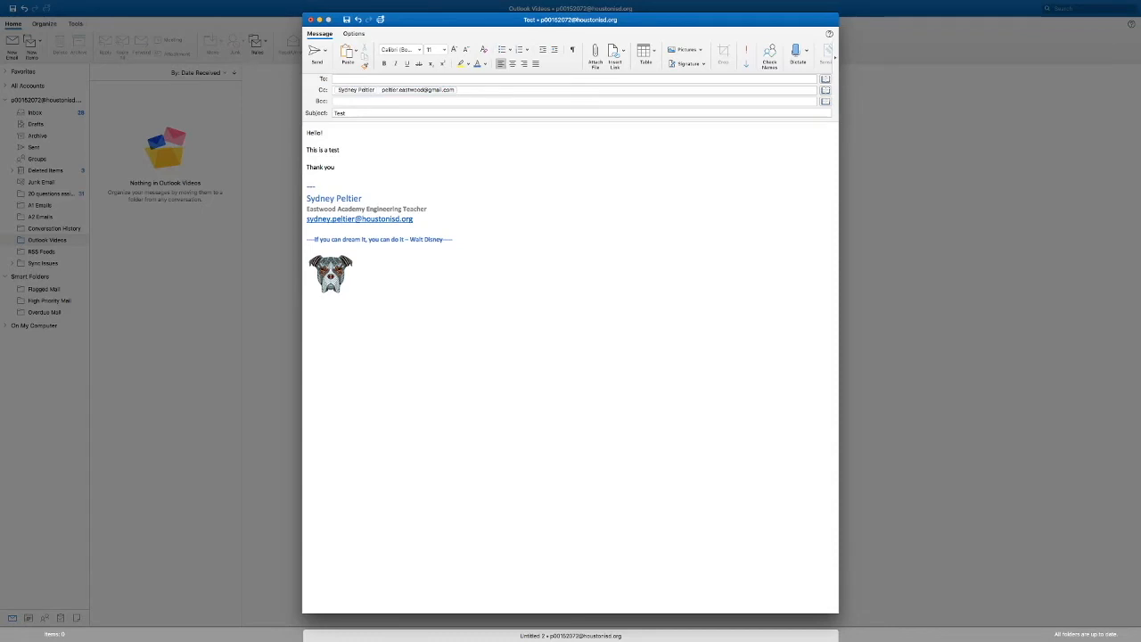
{"action": "left_click", "coordinate": [315, 52]}
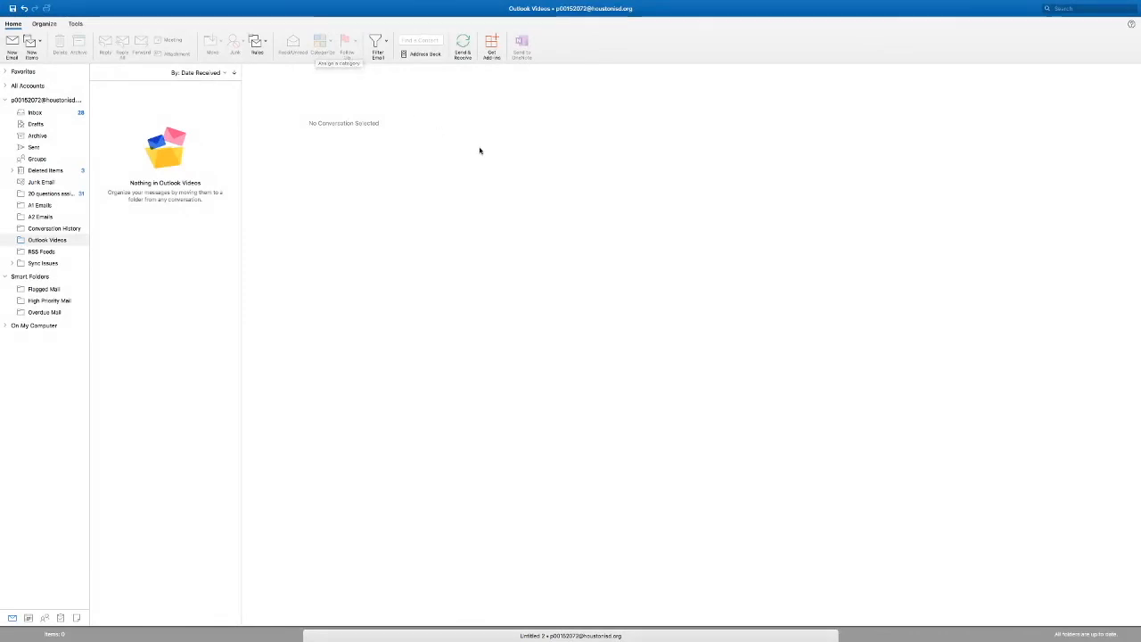
Step: Switch to Gmail and check the received Test email and its signature in both recipient accounts
{"action": "key", "text": "ctrl+Right"}
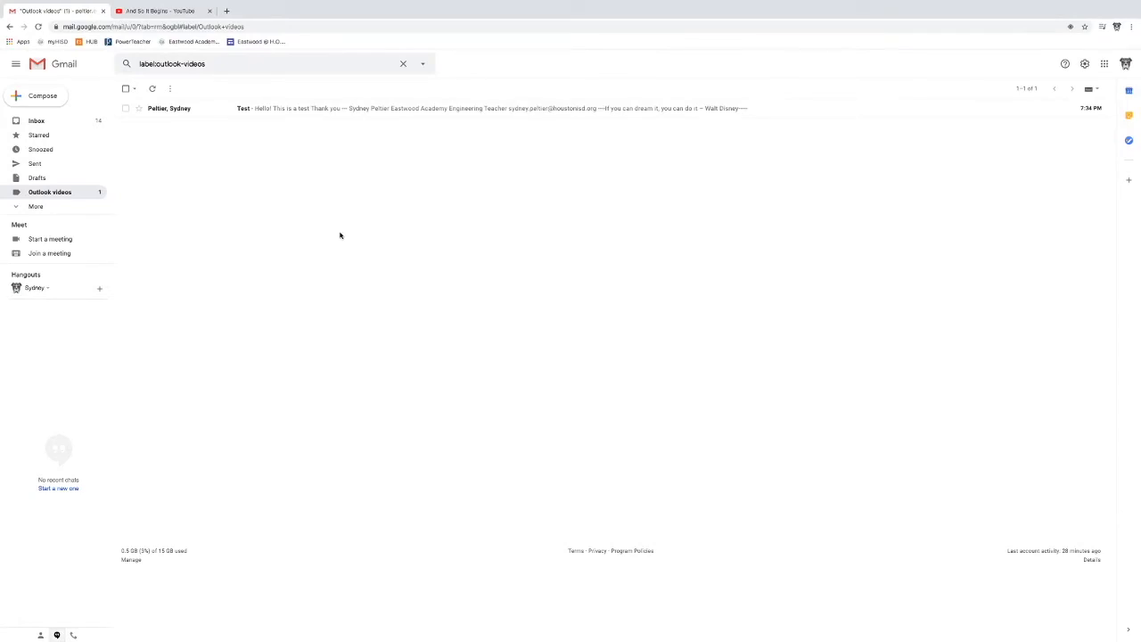
{"action": "key", "text": "ctrl+Left"}
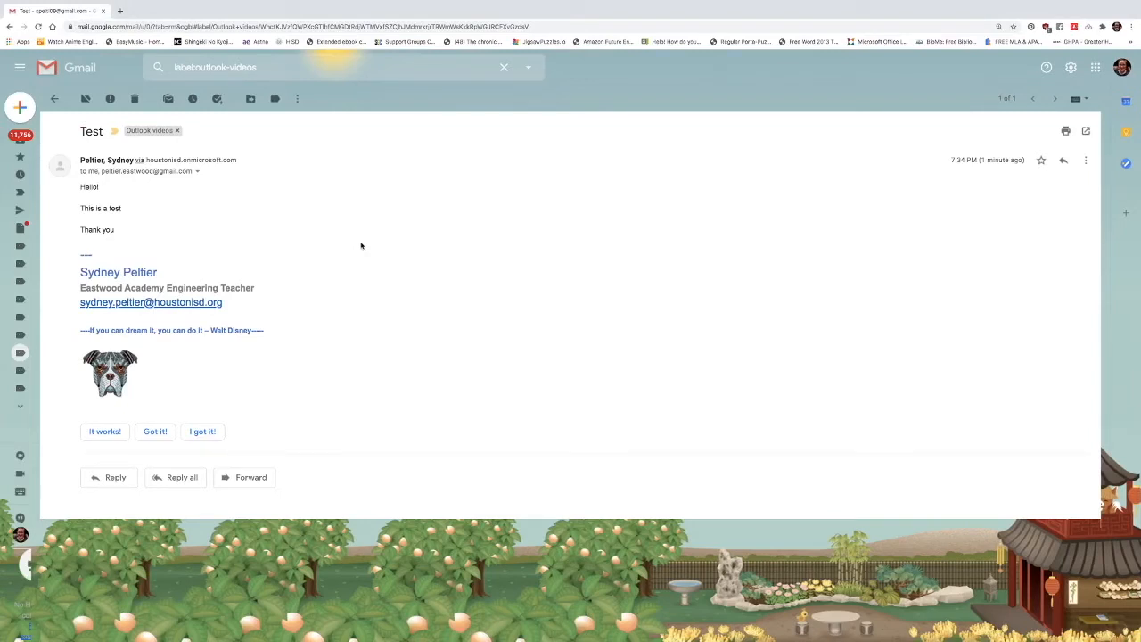
Step: Return to Outlook and start a second email, ready to enter its recipients in the Bcc field
{"action": "key", "text": "ctrl+Right"}
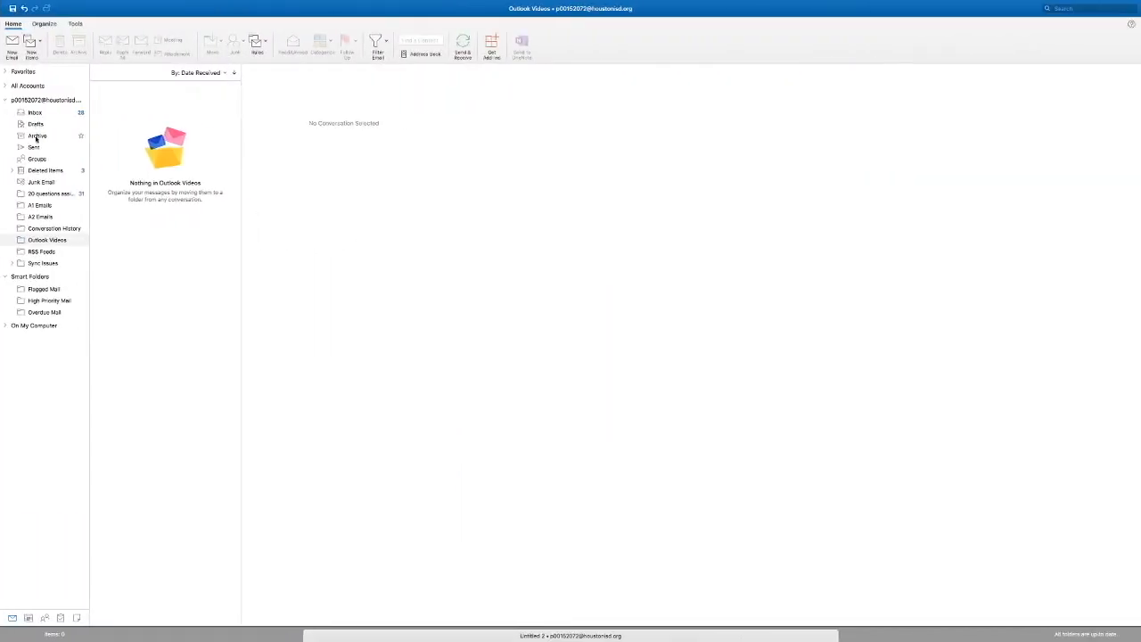
{"action": "left_click", "coordinate": [13, 43]}
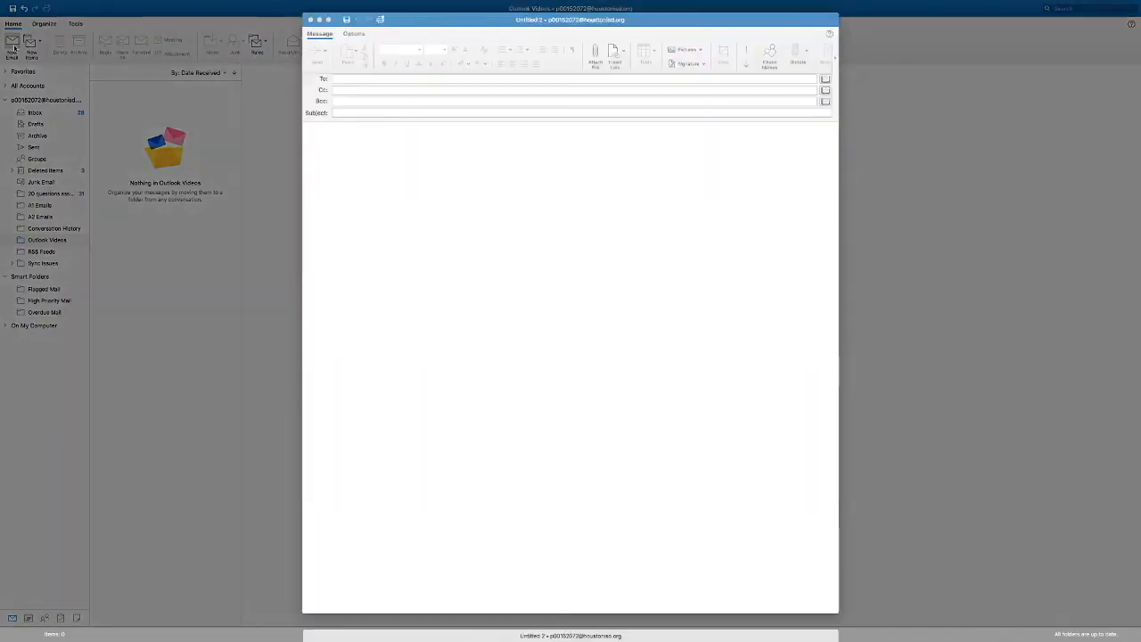
{"action": "left_click", "coordinate": [338, 101]}
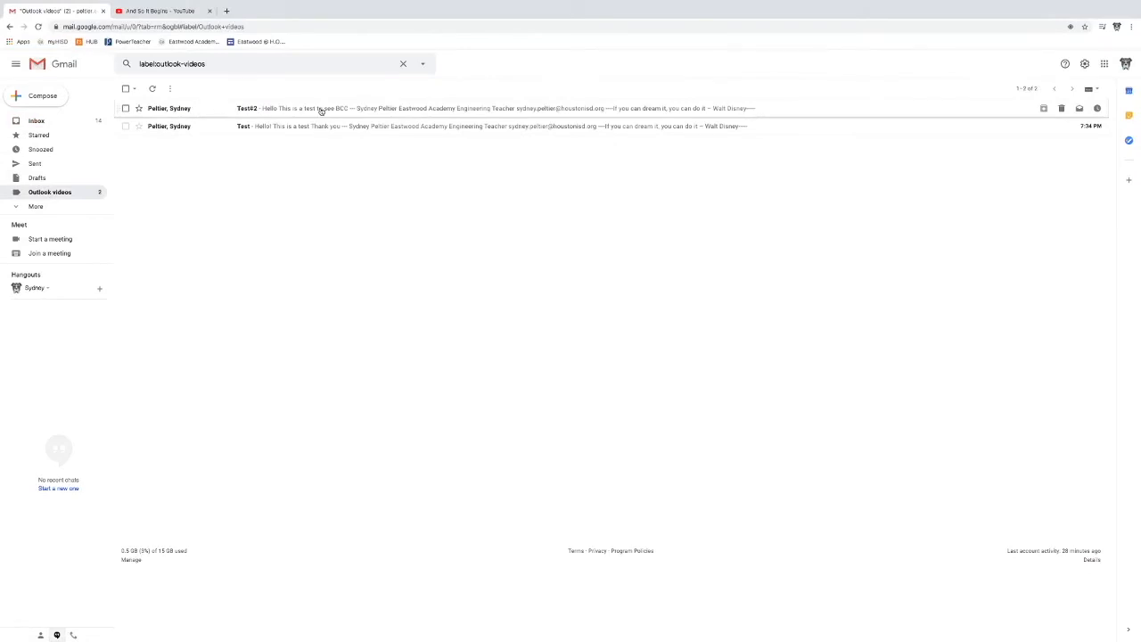
Step: Open the received Test#2 email in Gmail and examine its sender and recipient details
{"action": "left_click", "coordinate": [321, 109]}
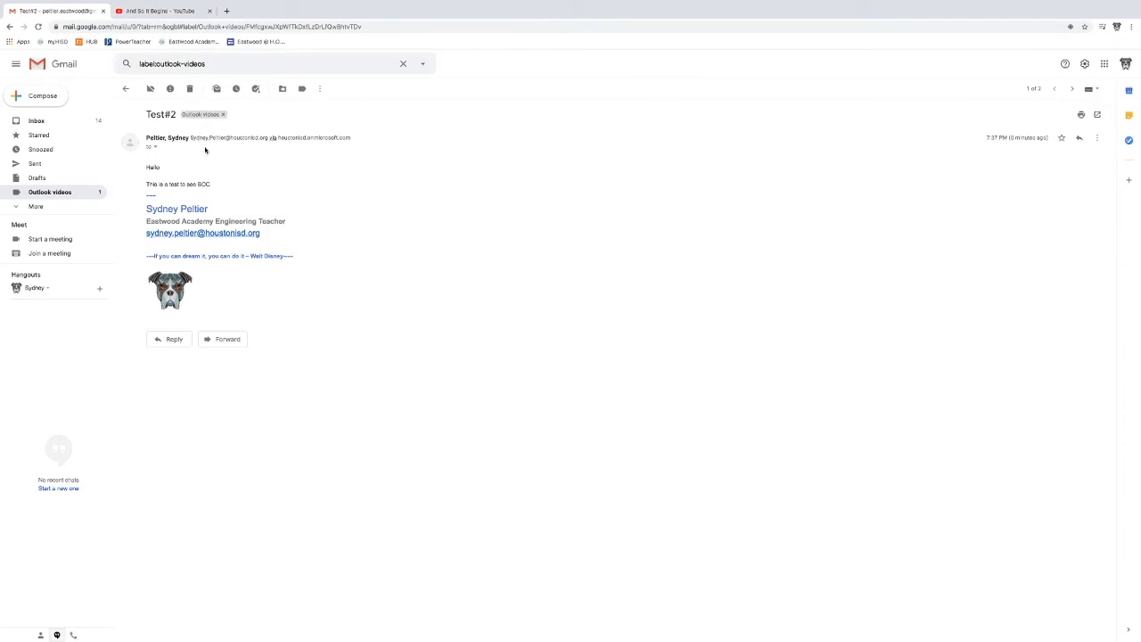
{"action": "left_click", "coordinate": [156, 148]}
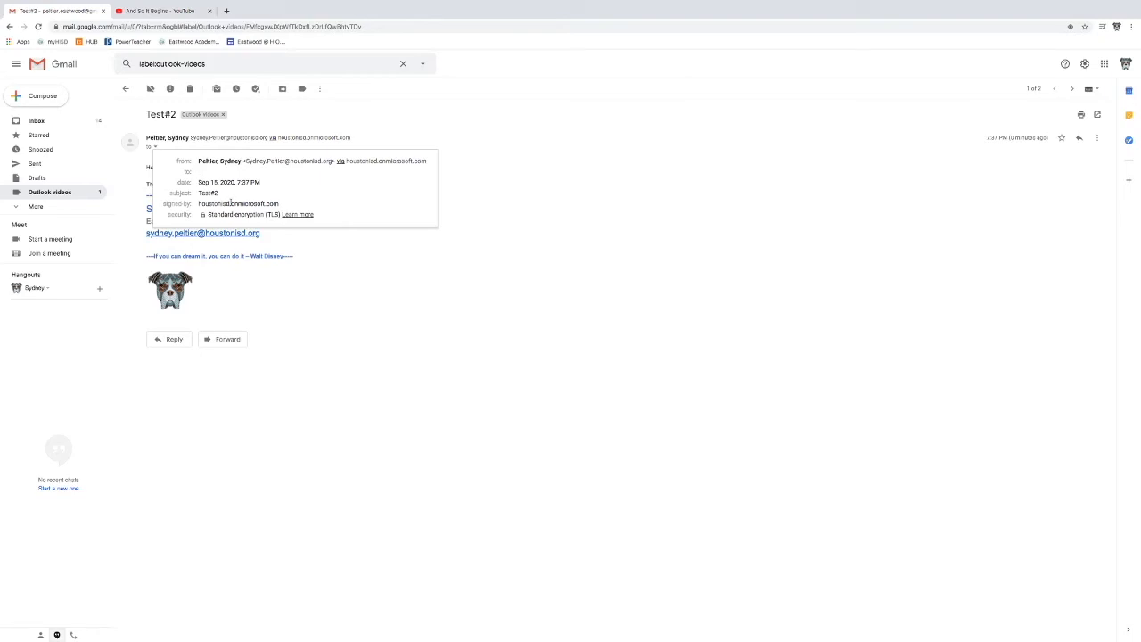
Step: Close the message details, switch to Outlook and create a new folder named "Emails for Examples" under the mail account
{"action": "left_click", "coordinate": [157, 148]}
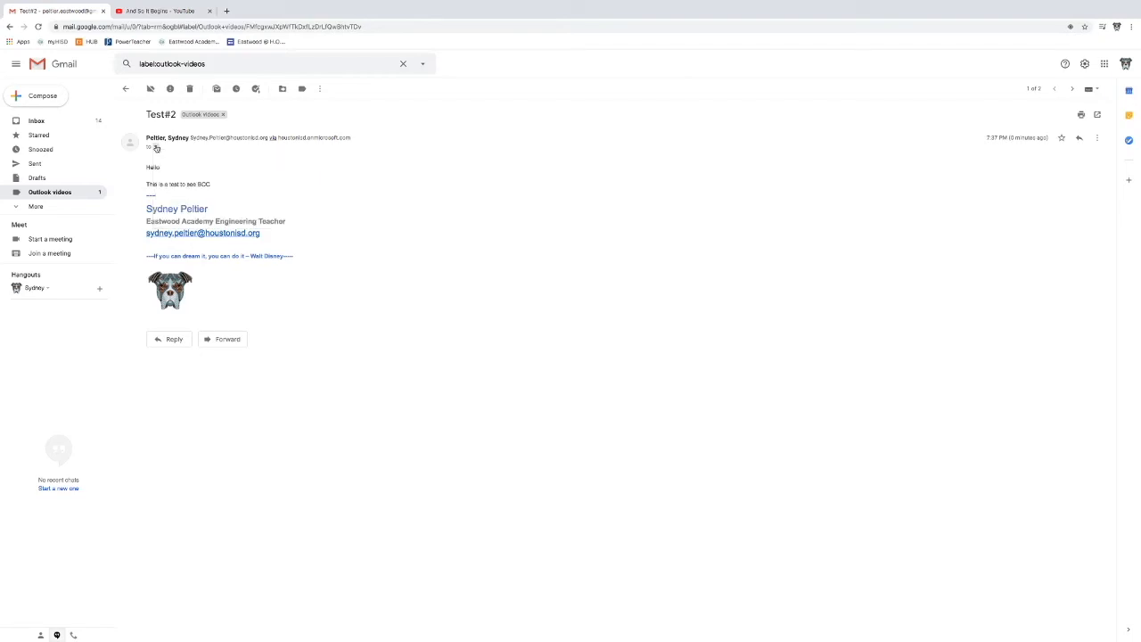
{"action": "key", "text": "ctrl+Left"}
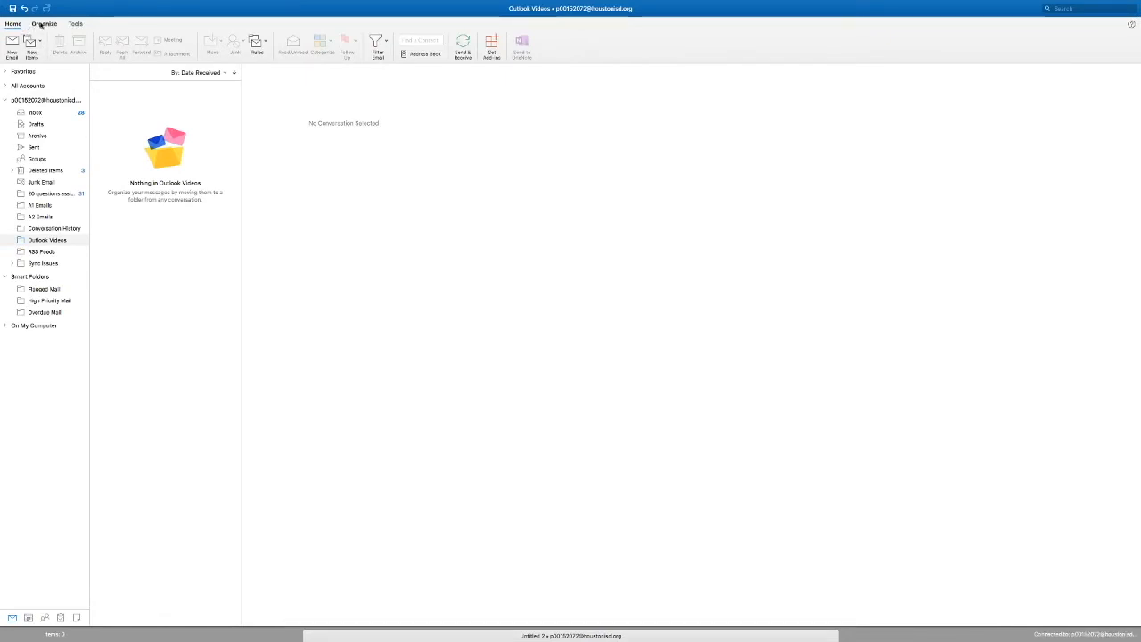
{"action": "double_click", "coordinate": [43, 100]}
{"action": "right_click", "coordinate": [43, 101]}
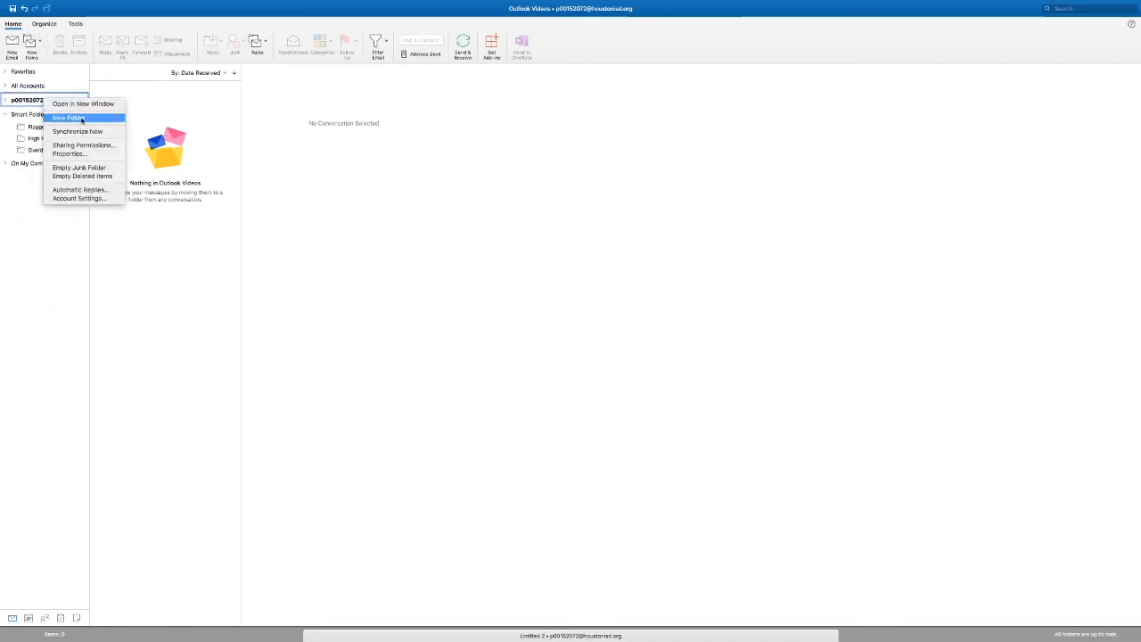
{"action": "left_click", "coordinate": [81, 118]}
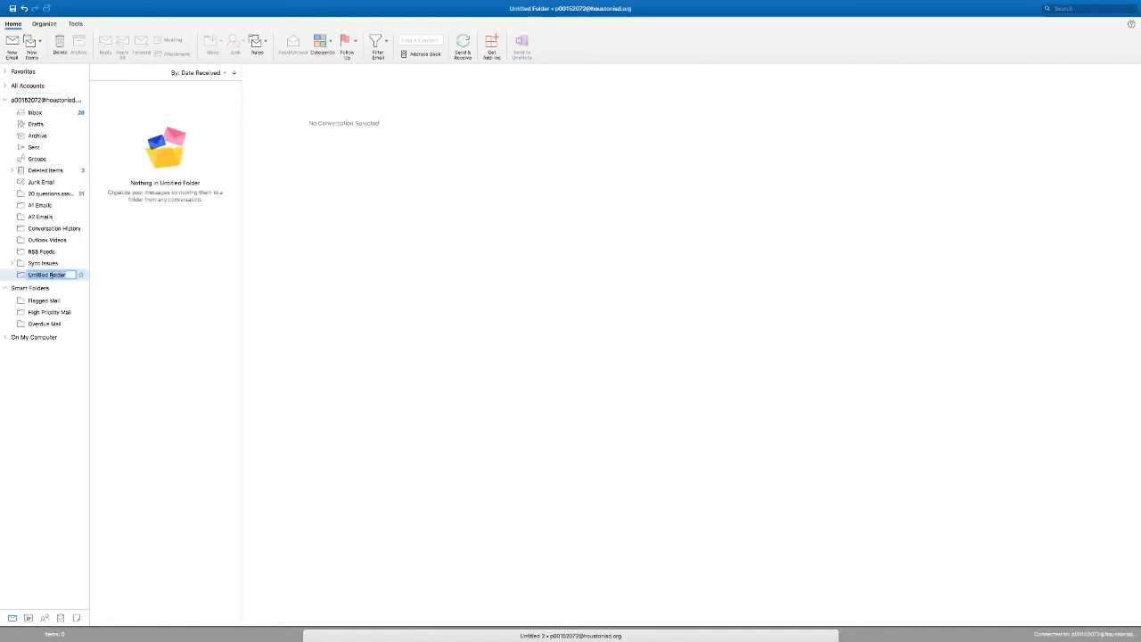
{"action": "type", "text": "Emails for Examples"}
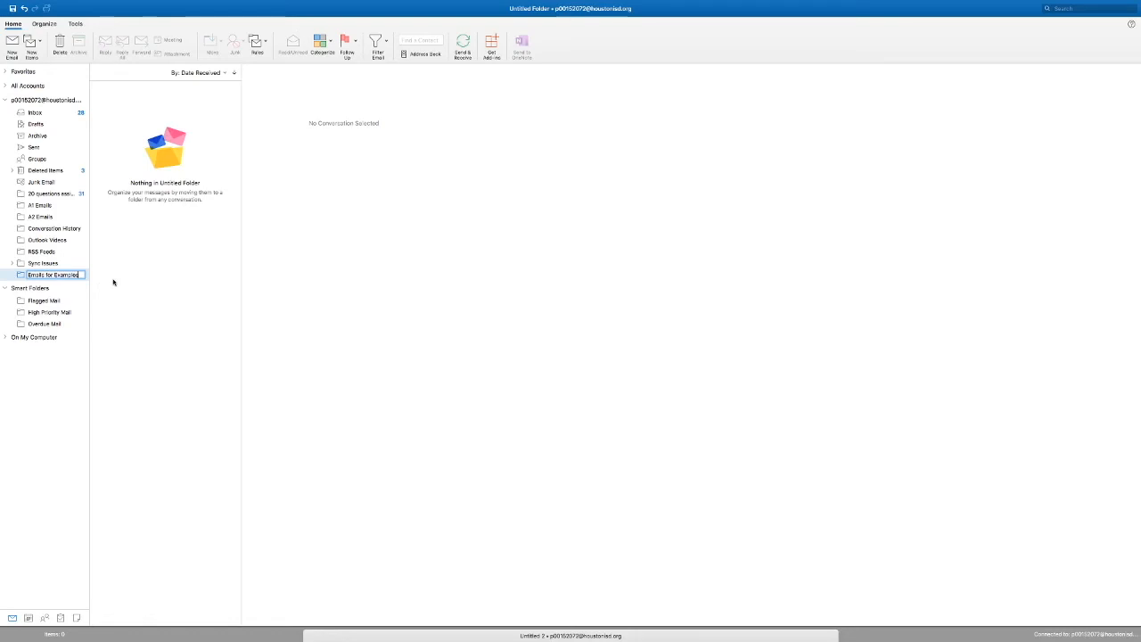
{"action": "key", "text": "Return"}
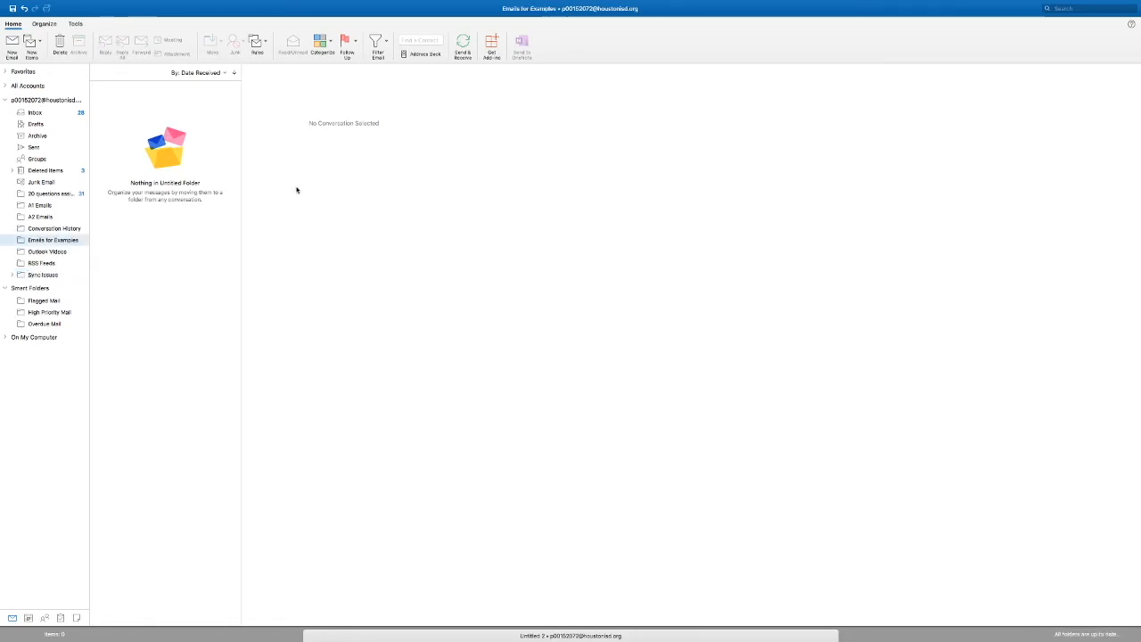
Step: Start a new server rule named "Received for Videos" that matches incoming messages from the two test senders
{"action": "right_click", "coordinate": [58, 241]}
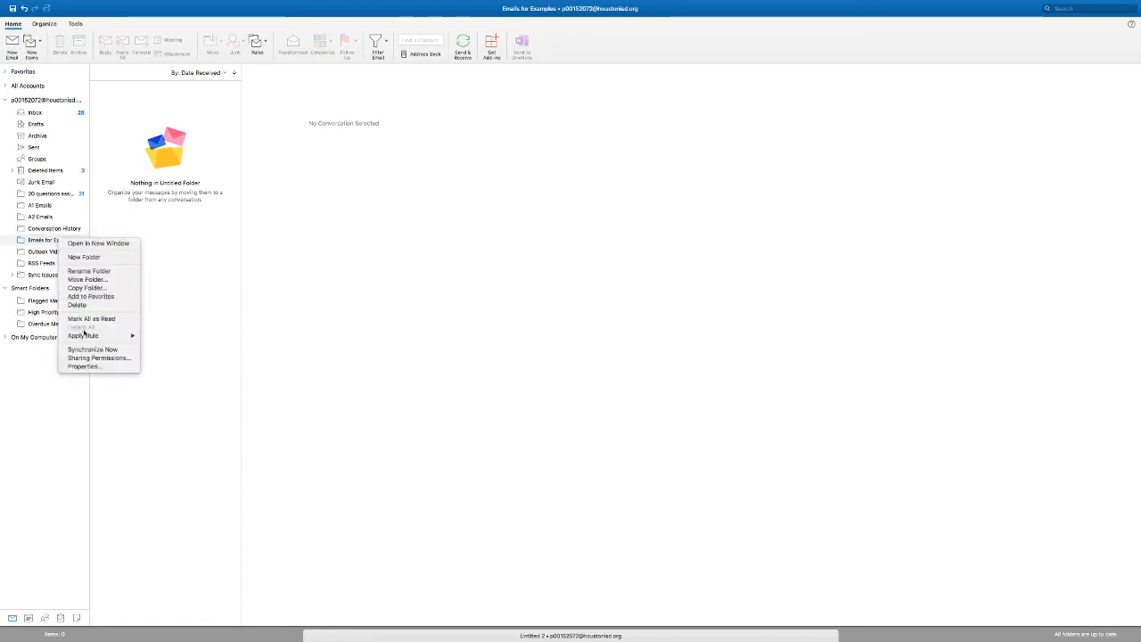
{"action": "mouse_move", "coordinate": [100, 337]}
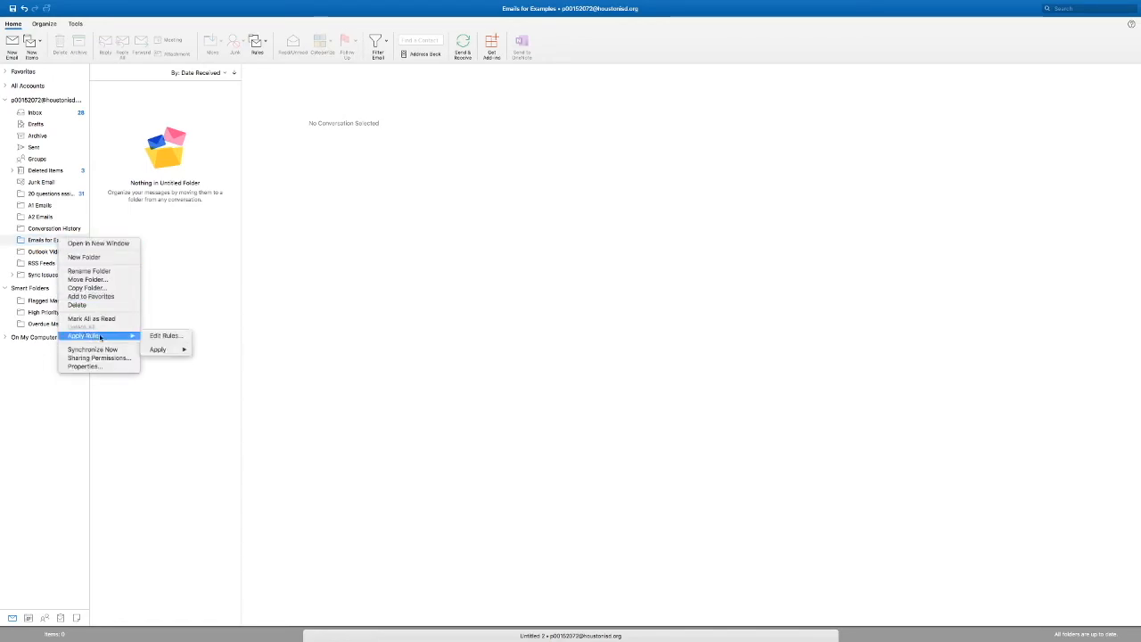
{"action": "left_click", "coordinate": [170, 337]}
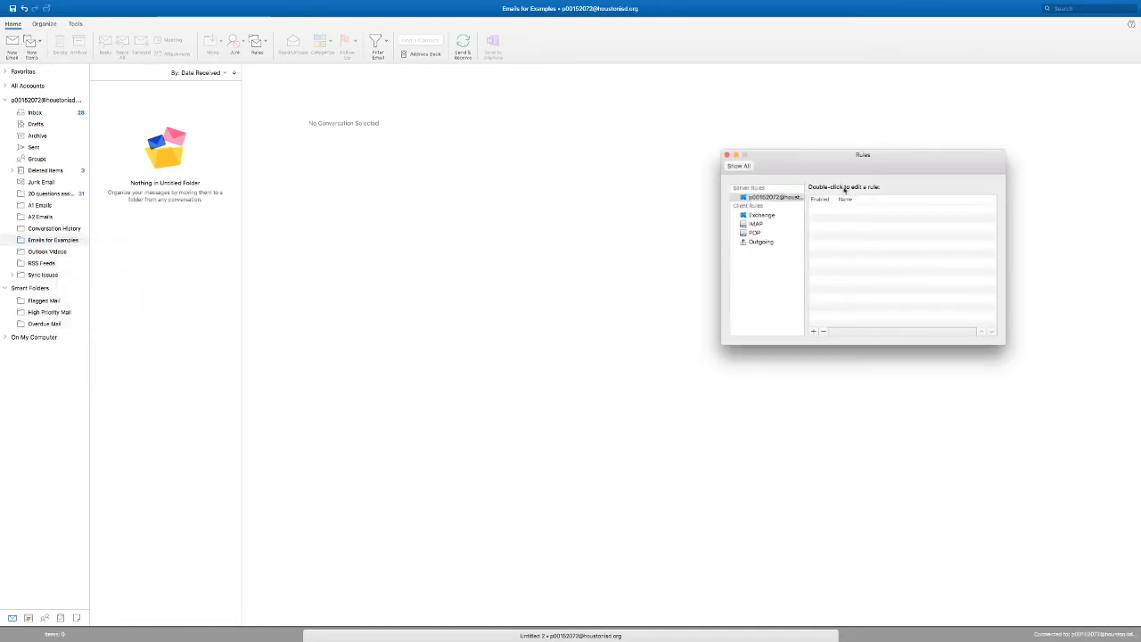
{"action": "left_click_drag", "start_coordinate": [840, 166], "coordinate": [623, 150]}
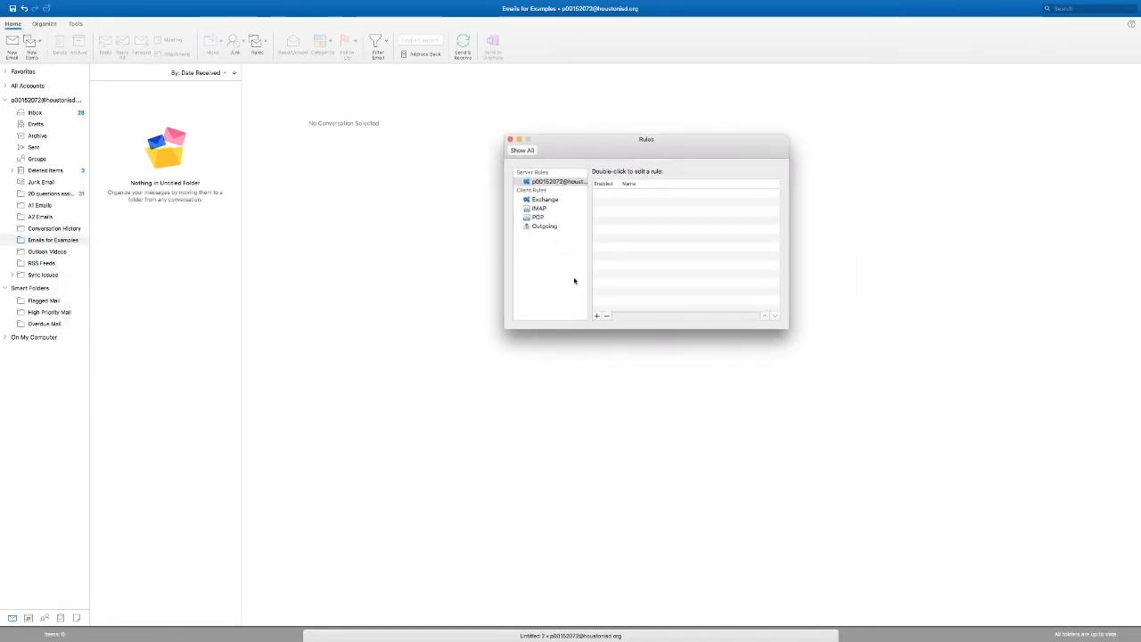
{"action": "left_click", "coordinate": [597, 316]}
{"action": "type", "text": "Received for Videos"}
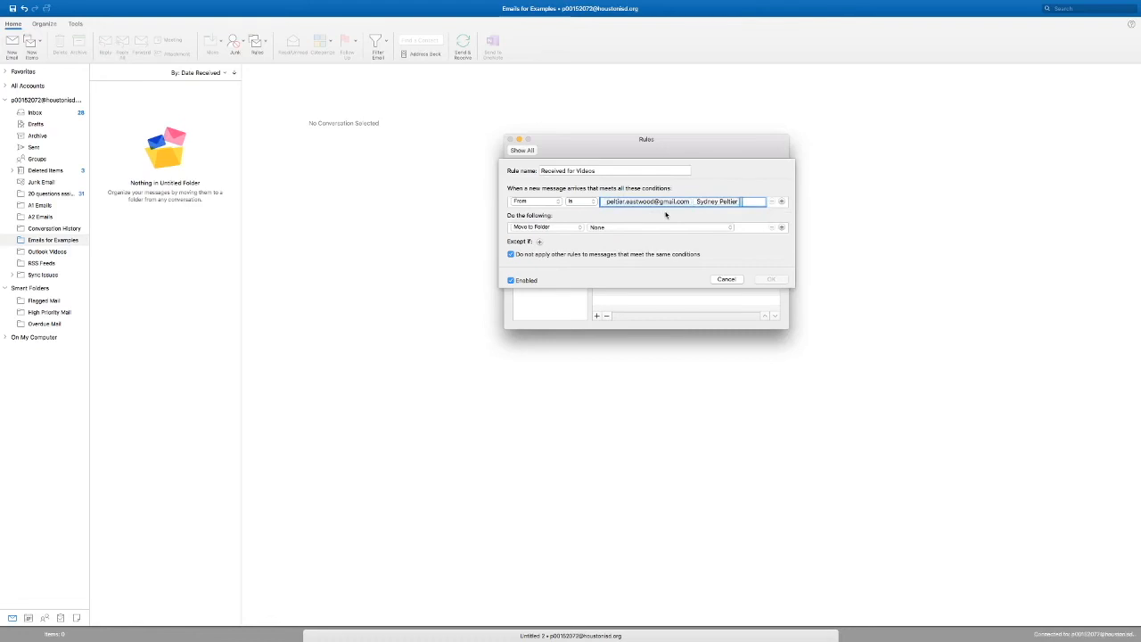
Step: Set the rule to move matching messages to the Emails for Examples folder and save the rule changes
{"action": "left_click", "coordinate": [638, 228]}
{"action": "left_click", "coordinate": [638, 237]}
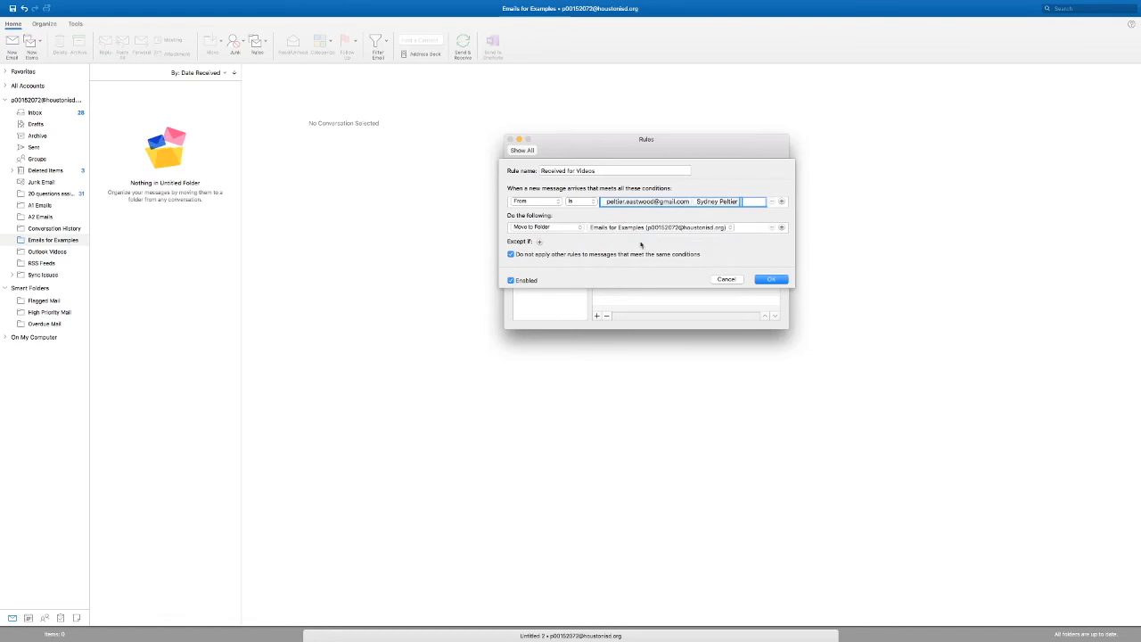
{"action": "left_click", "coordinate": [773, 280]}
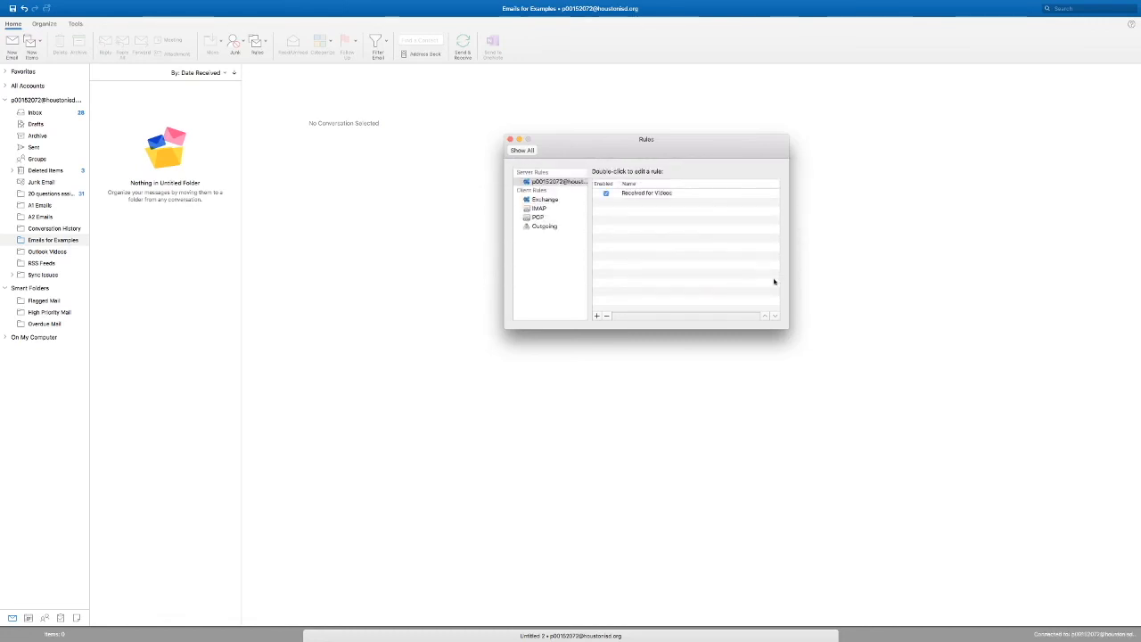
{"action": "left_click", "coordinate": [510, 140]}
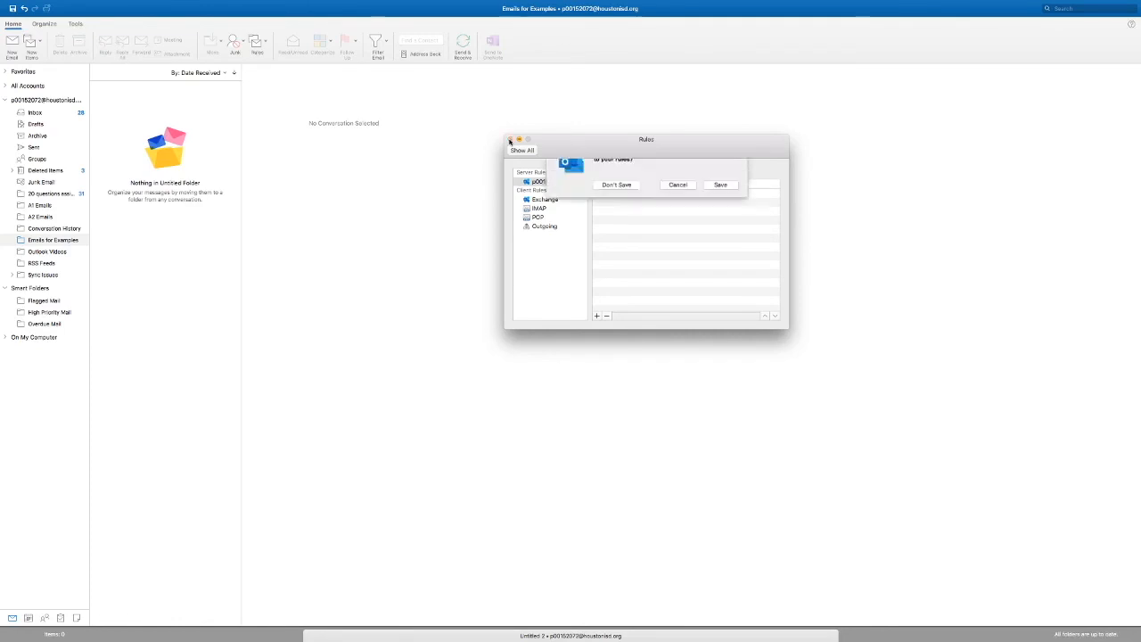
{"action": "left_click", "coordinate": [718, 205]}
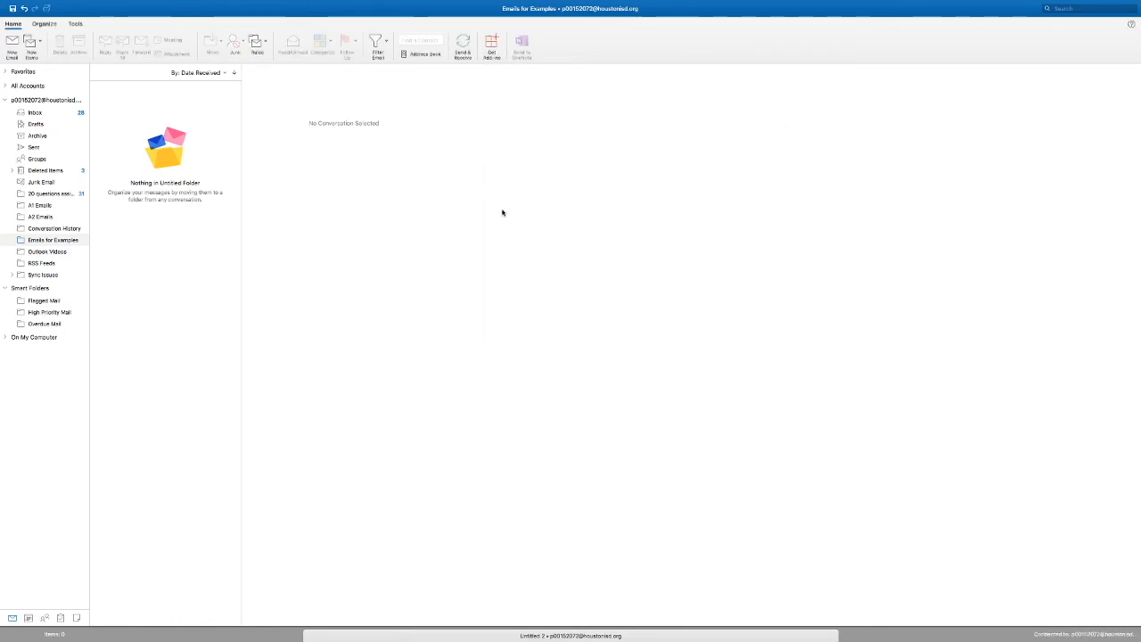
Step: Switch to Gmail and send the Outlook account an email titled "File Rule" with the body "Is this going to go to the right place?"
{"action": "key", "text": "ctrl+Left"}
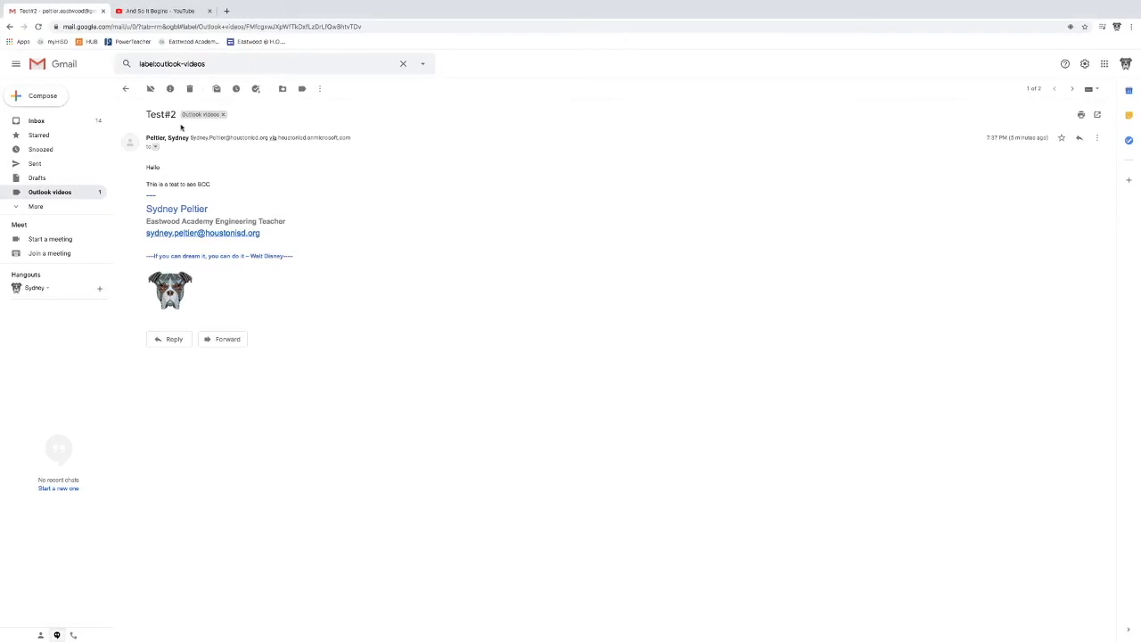
{"action": "left_click", "coordinate": [51, 95]}
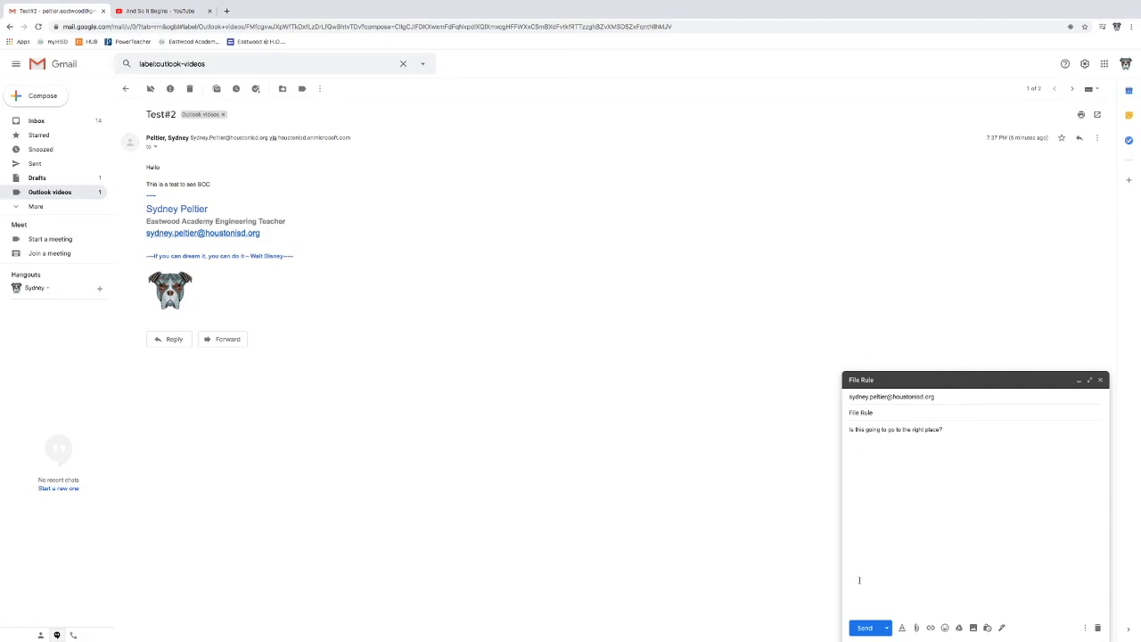
{"action": "left_click", "coordinate": [864, 629]}
Step: Return to Outlook, fetch new mail and open the File Rule email in the Emails for Examples folder
{"action": "key", "text": "ctrl+Left"}
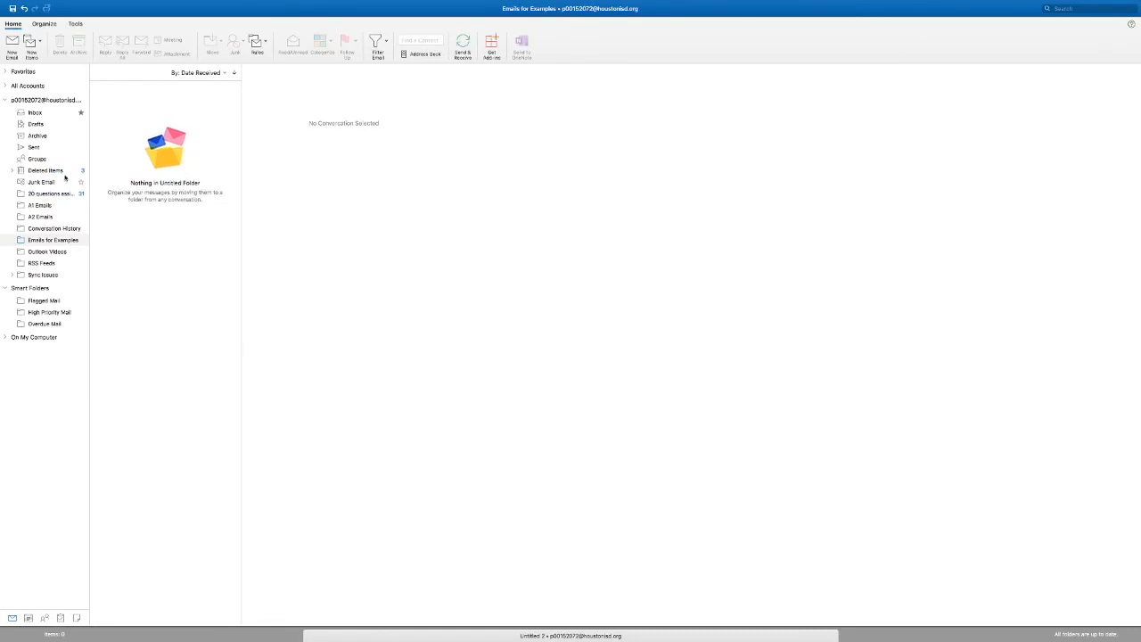
{"action": "left_click", "coordinate": [462, 47]}
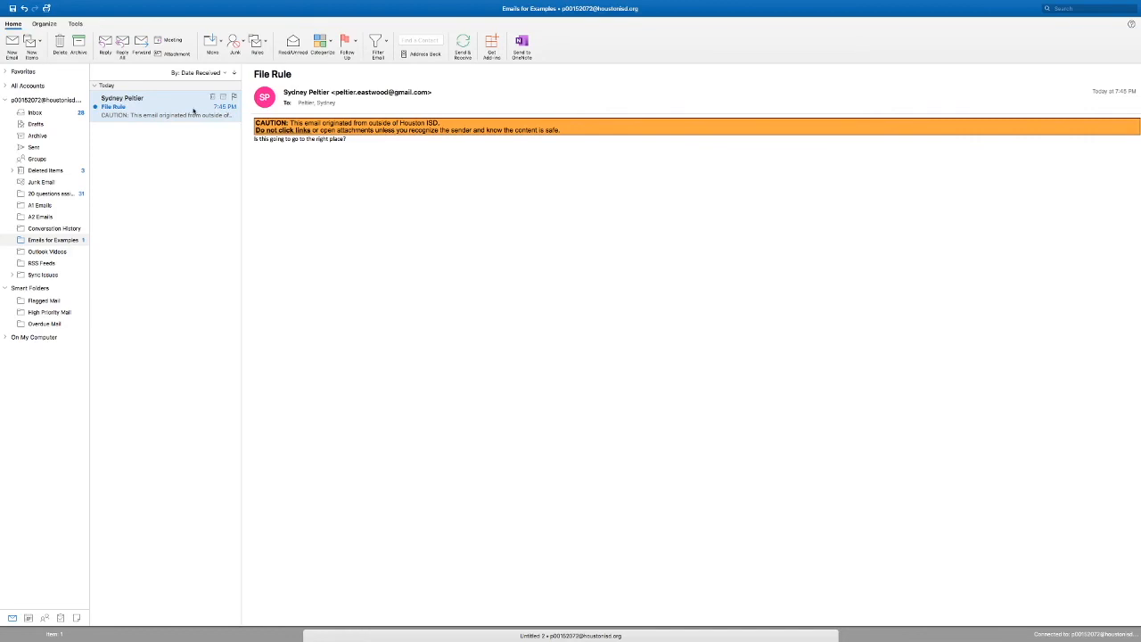
{"action": "left_click", "coordinate": [151, 108]}
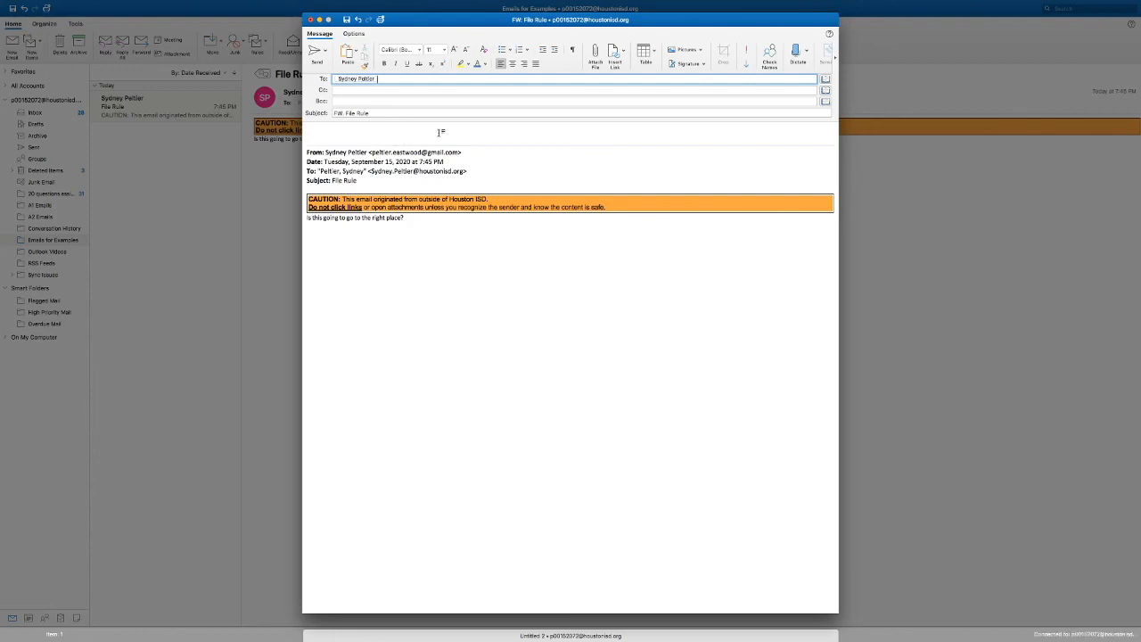
Step: Forward the File Rule email to the other test recipient and open the forwarded copy in that Gmail account
{"action": "left_click", "coordinate": [314, 51]}
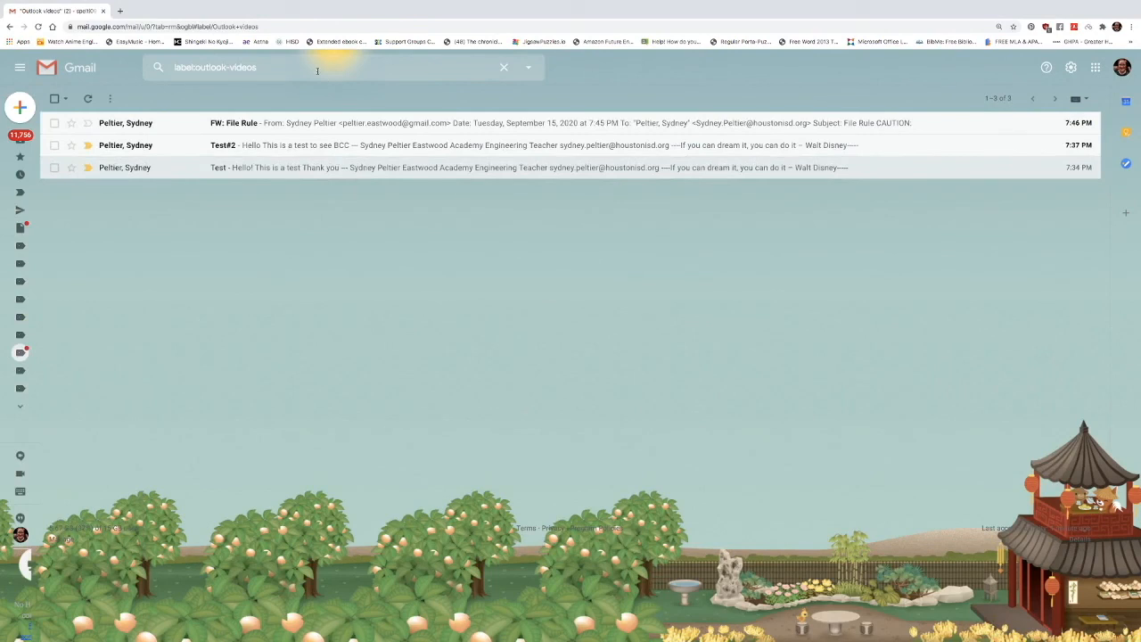
{"action": "left_click", "coordinate": [247, 122]}
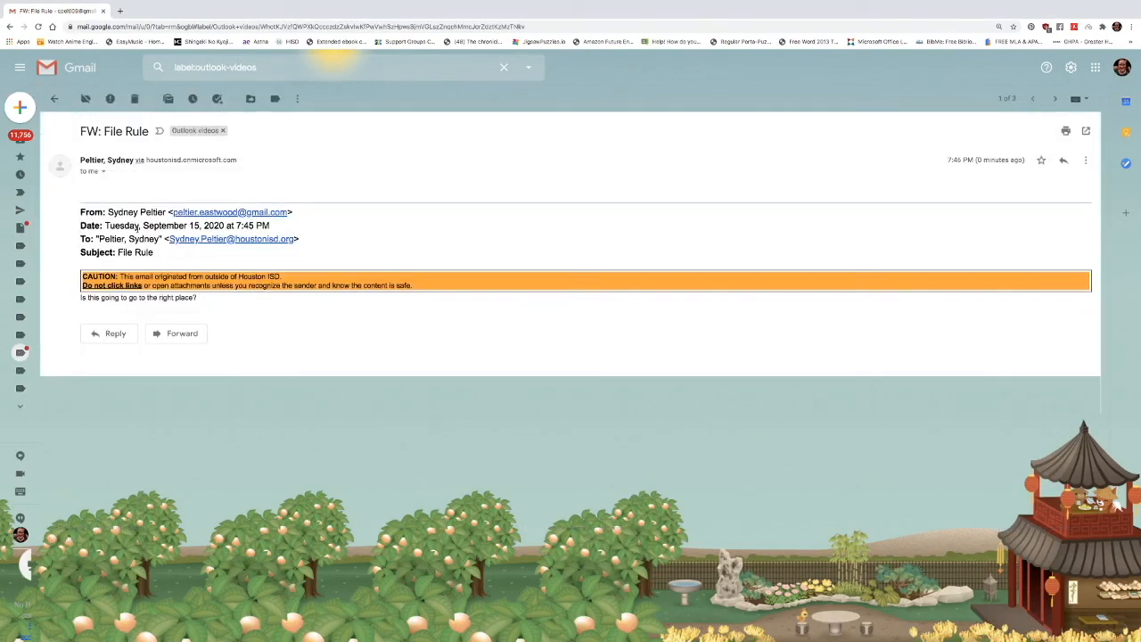